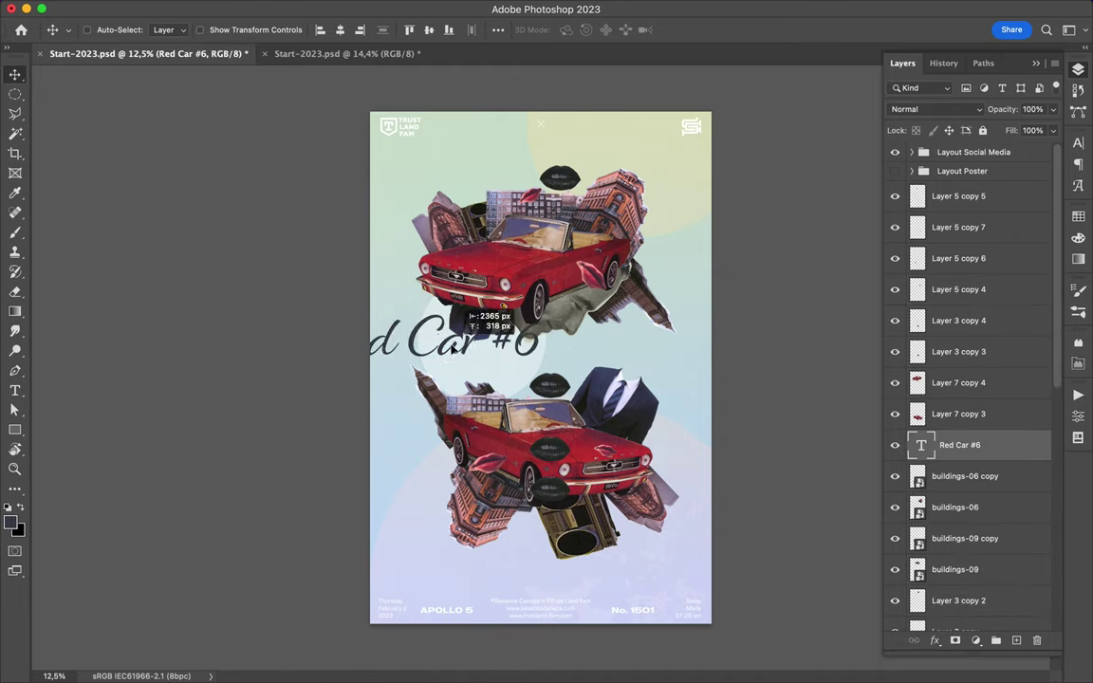
Change the headline to 'Red Car #7' and set it in a thin handwritten script font
{"action": "double_click", "coordinate": [612, 408]}
{"action": "type", "text": "7"}
{"action": "left_click", "coordinate": [1078, 143]}
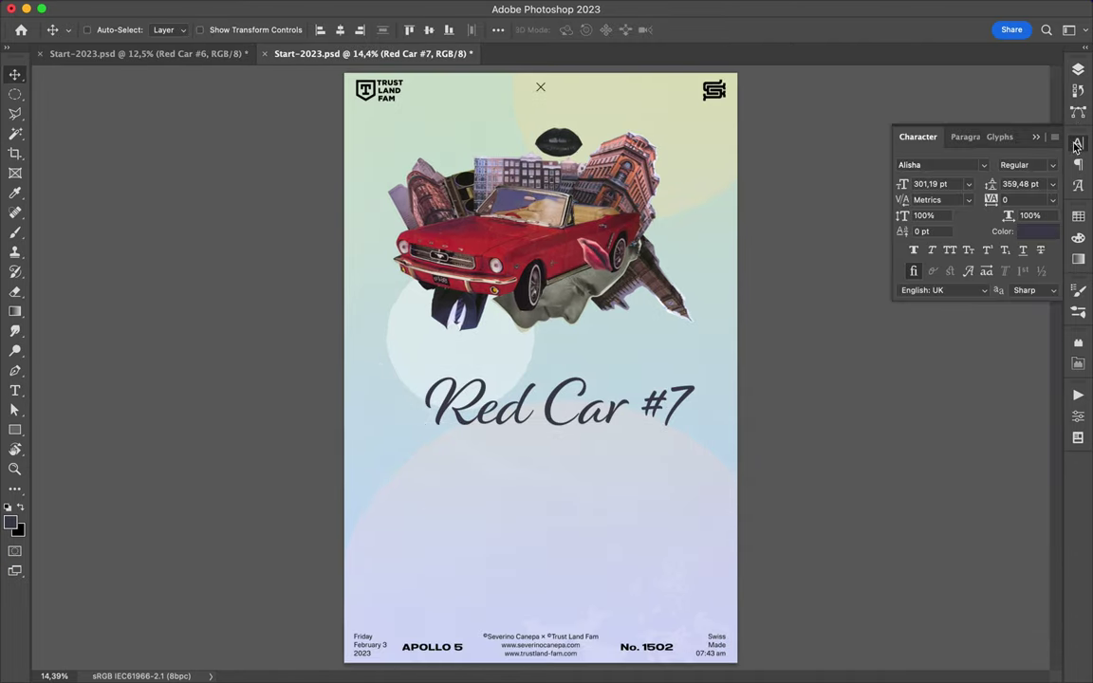
{"action": "left_click", "coordinate": [1078, 142]}
{"action": "left_click", "coordinate": [984, 165]}
{"action": "scroll", "coordinate": [984, 346], "scroll_direction": "down", "scroll_amount": 10}
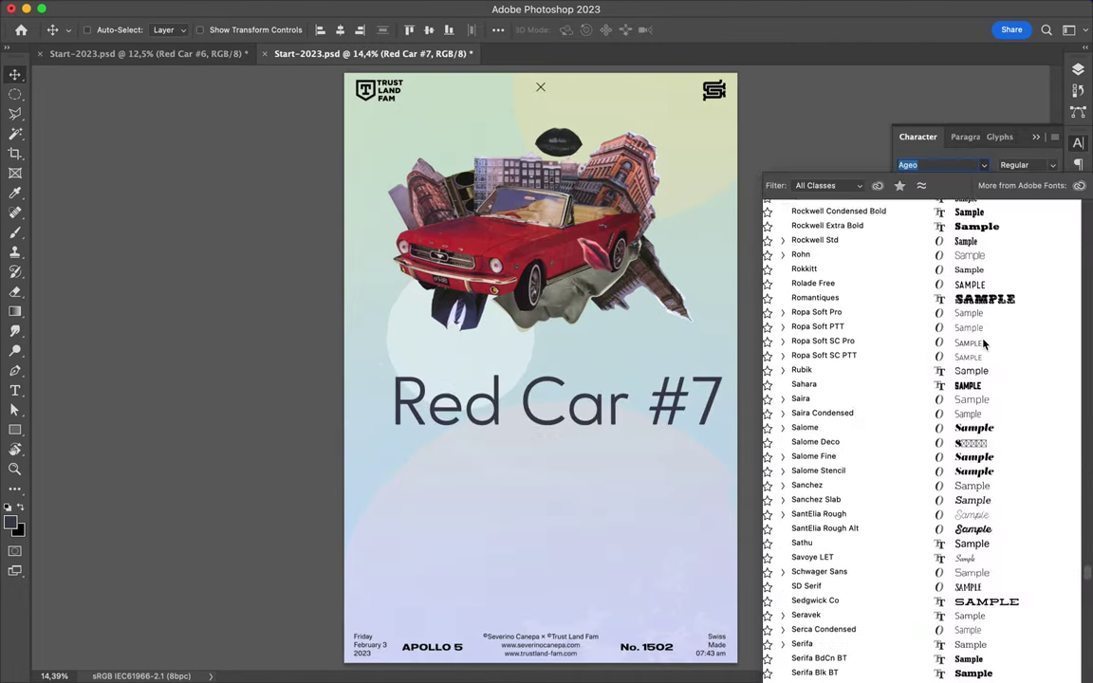
{"action": "scroll", "coordinate": [984, 345], "scroll_direction": "down", "scroll_amount": 5}
{"action": "left_click", "coordinate": [825, 412]}
{"action": "left_click", "coordinate": [1078, 69]}
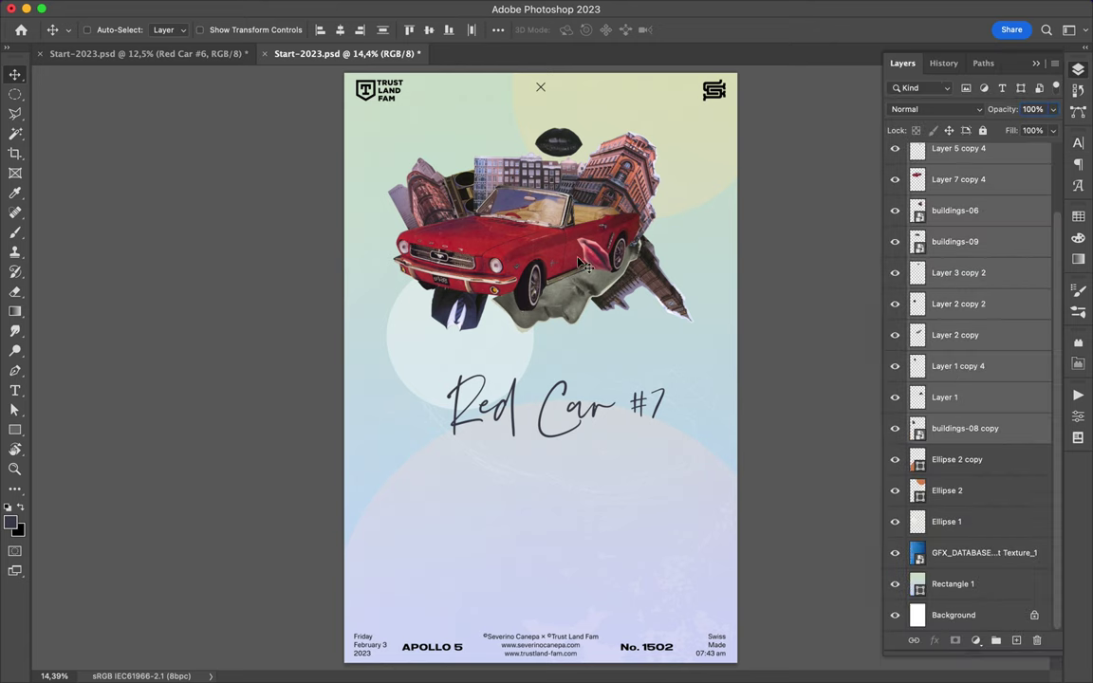
Move the car collage lower on the poster, keeping the orange ellipse hidden
{"action": "left_click_drag", "start_coordinate": [687, 148], "coordinate": [691, 271]}
{"action": "key", "text": "m"}
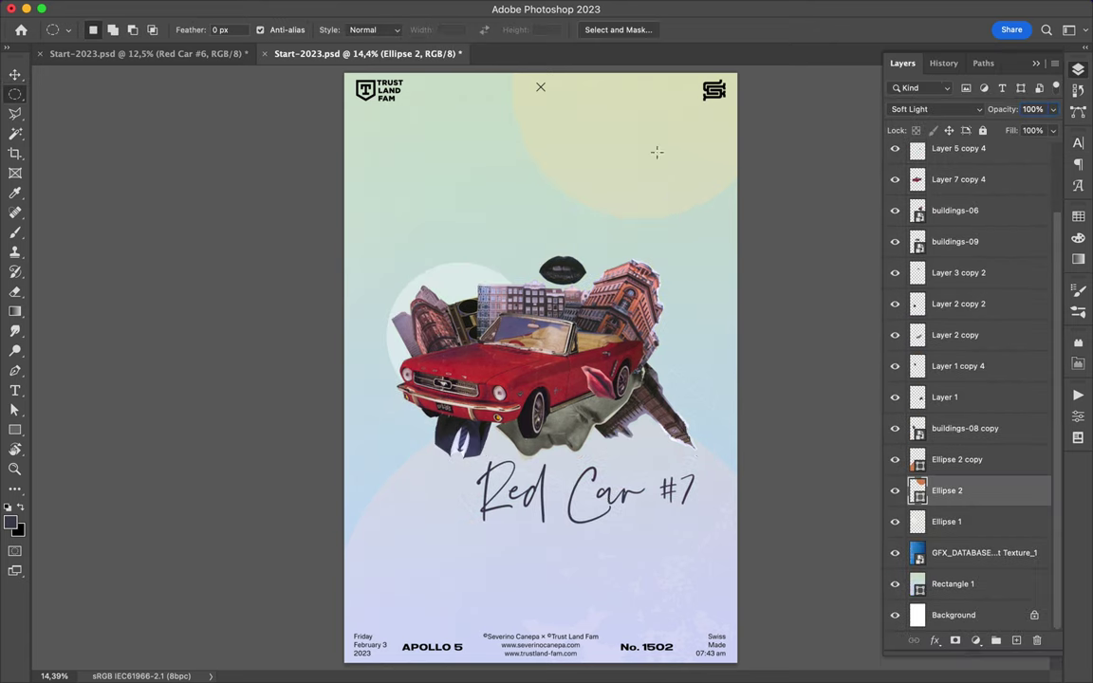
{"action": "left_click", "coordinate": [953, 491]}
{"action": "key", "text": "v"}
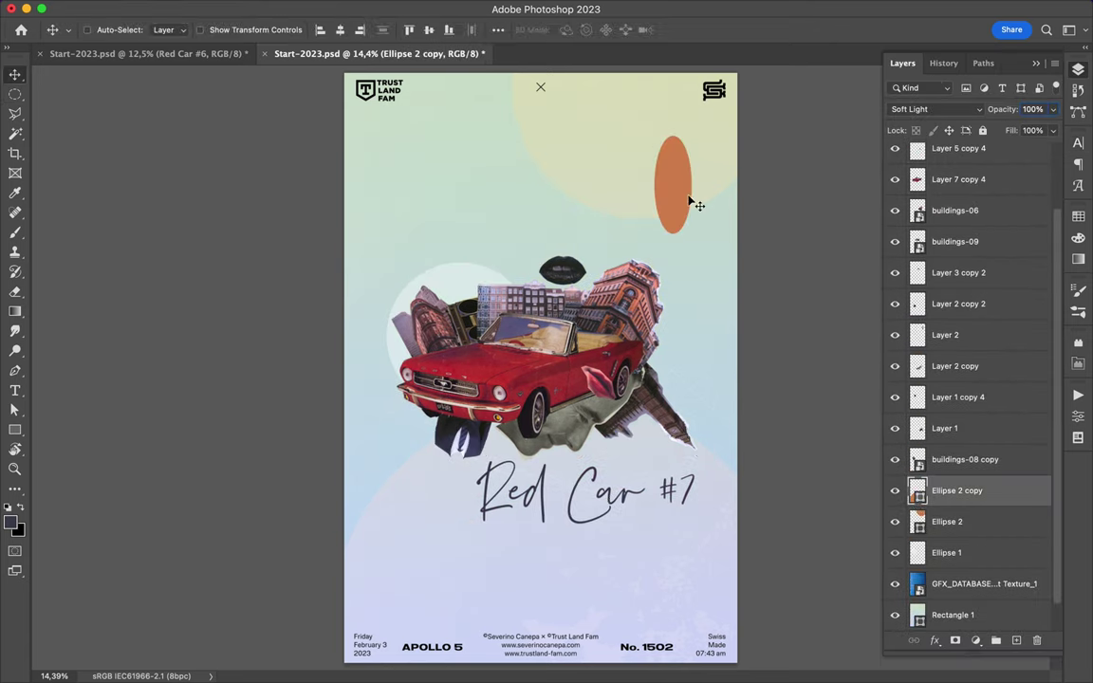
{"action": "left_click", "coordinate": [935, 109]}
{"action": "left_click", "coordinate": [898, 320]}
Add a small light-lavender circle behind the car, stacked above buildings-09
{"action": "key", "text": "i"}
{"action": "left_click", "coordinate": [520, 163]}
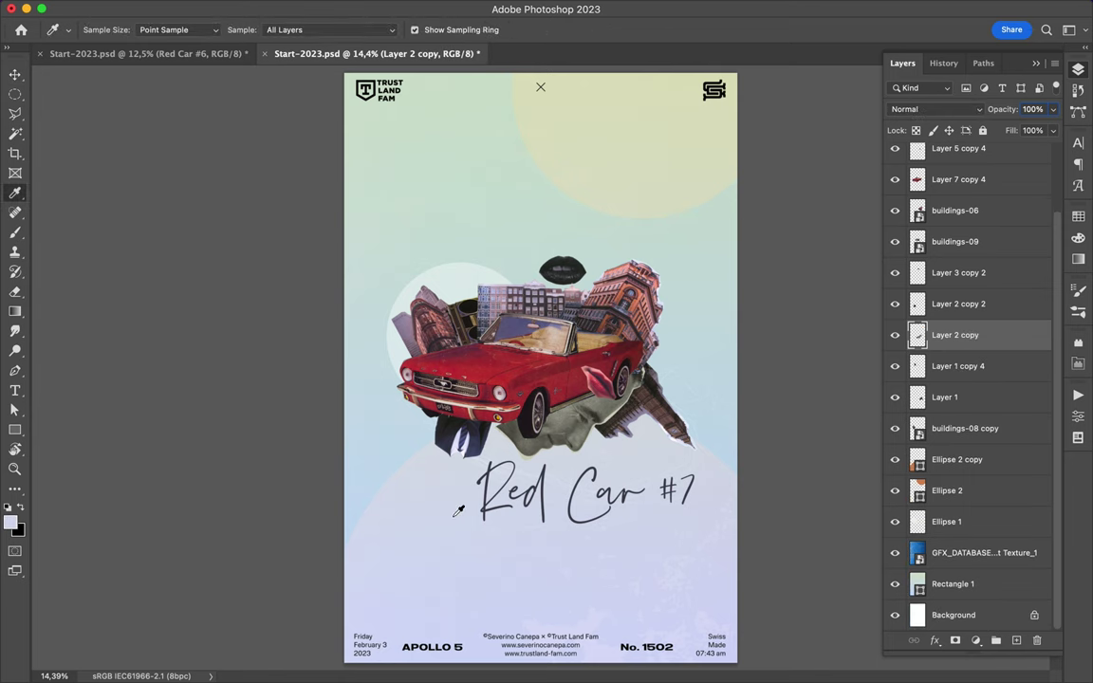
{"action": "key", "text": "u"}
{"action": "left_click_drag", "start_coordinate": [515, 373], "coordinate": [515, 374]}
{"action": "key", "text": "v"}
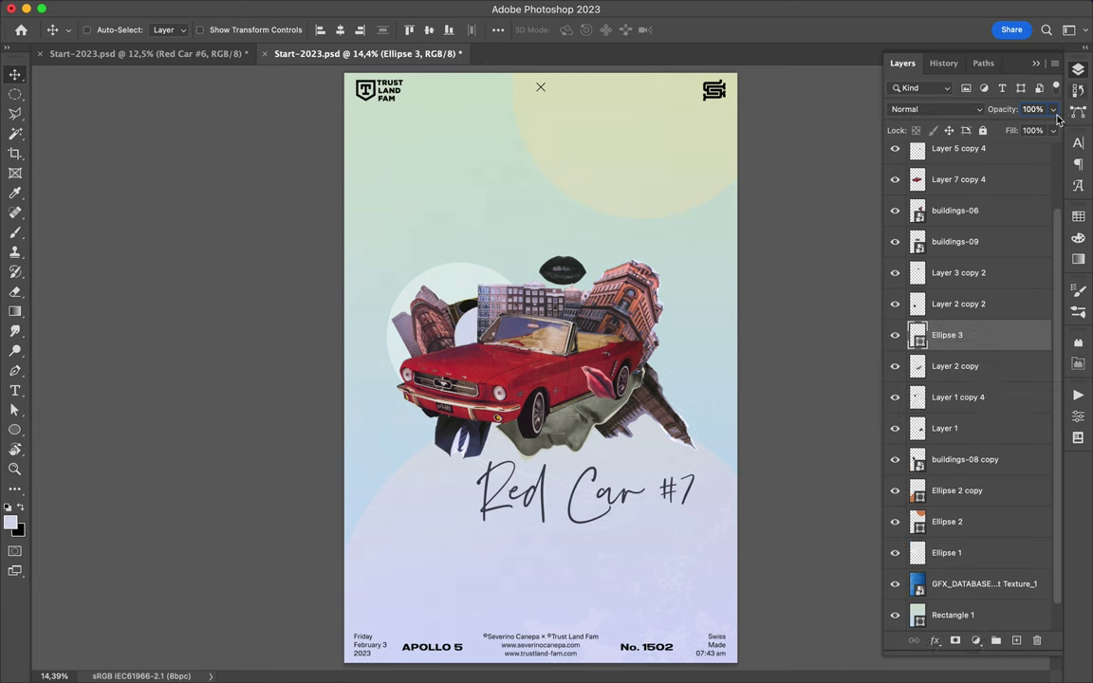
{"action": "left_click_drag", "start_coordinate": [949, 335], "coordinate": [949, 233]}
Duplicate the red car, flip the copy vertically, and place it below the collage
{"action": "left_click", "coordinate": [475, 320]}
{"action": "left_click_drag", "start_coordinate": [474, 320], "coordinate": [528, 386]}
{"action": "left_click", "coordinate": [149, 9]}
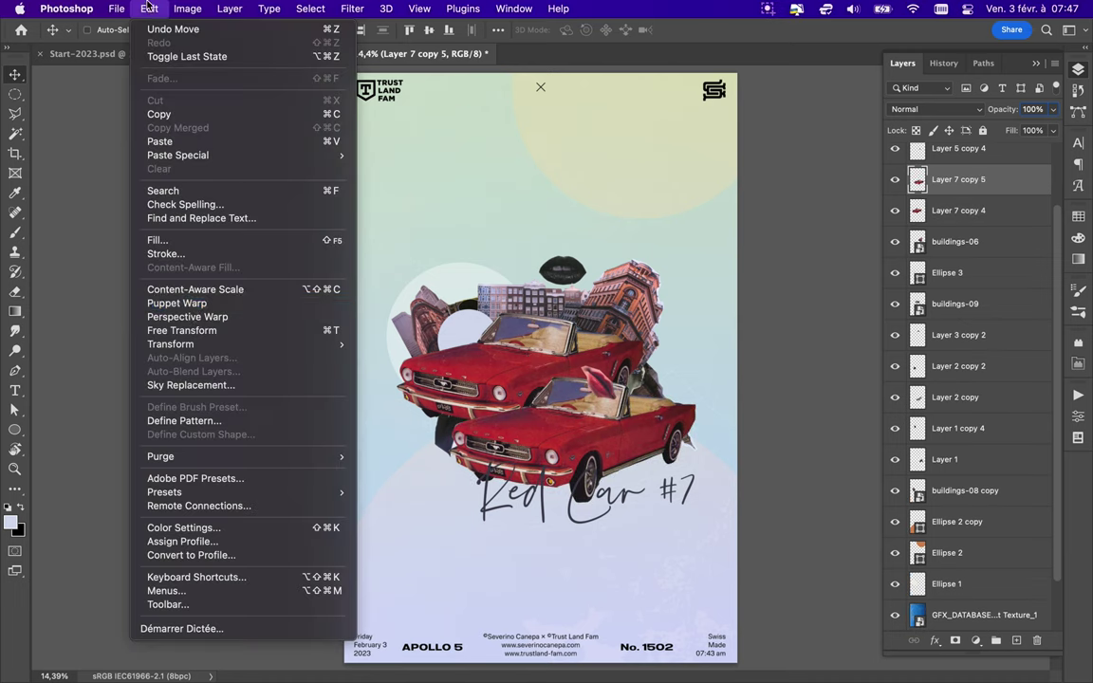
{"action": "left_click", "coordinate": [399, 626]}
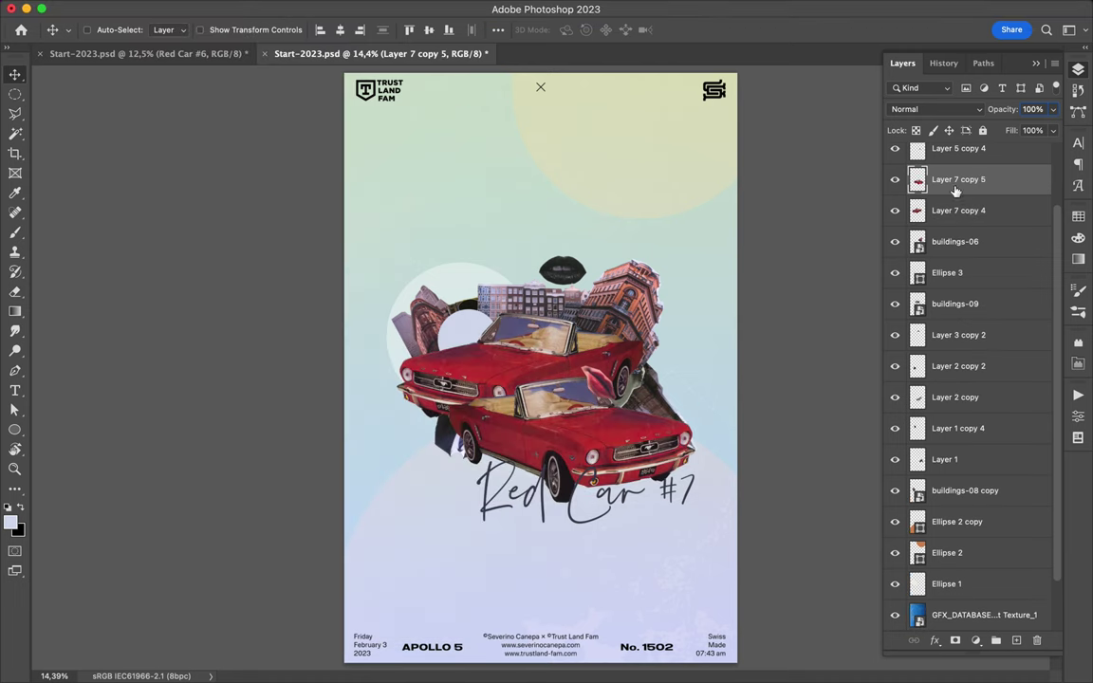
{"action": "left_click_drag", "start_coordinate": [958, 180], "coordinate": [958, 506]}
{"action": "mouse_move", "coordinate": [600, 422]}
{"action": "left_mouse_down"}
{"action": "mouse_move", "coordinate": [600, 379]}
{"action": "mouse_move", "coordinate": [617, 493]}
{"action": "left_mouse_up"}
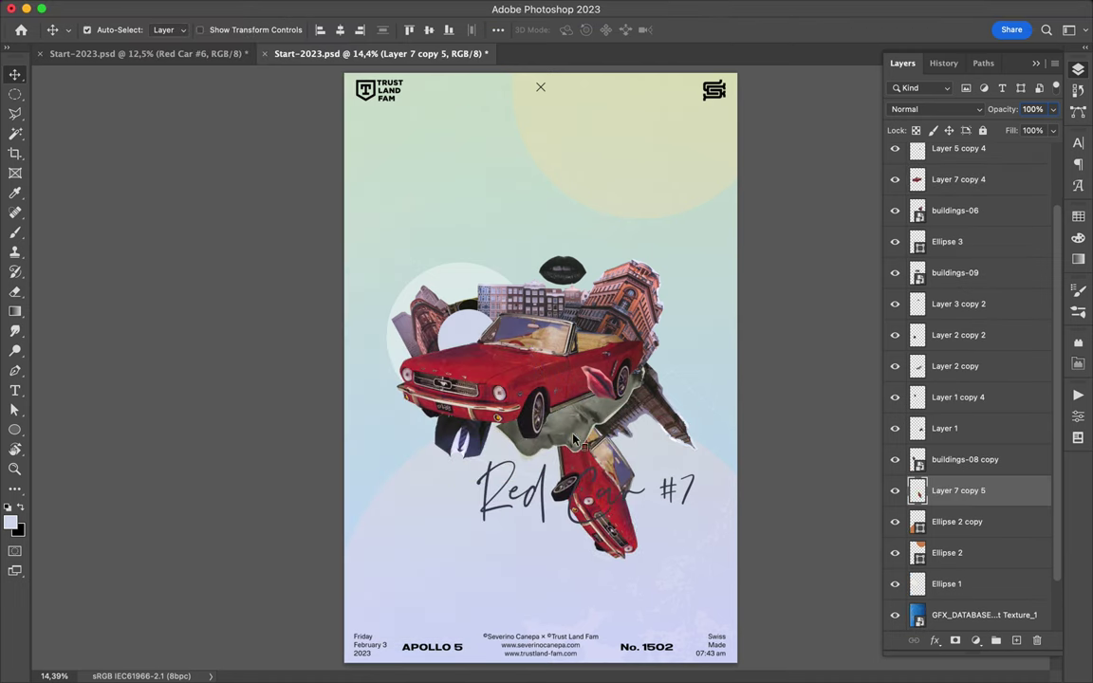
Bring the black suit from the Red Car #6 poster and rotate it beside the car
{"action": "left_click", "coordinate": [446, 422]}
{"action": "key", "text": "ctrl+t"}
{"action": "key", "text": "Return"}
{"action": "left_click", "coordinate": [149, 53]}
{"action": "left_click_drag", "start_coordinate": [570, 365], "coordinate": [674, 299]}
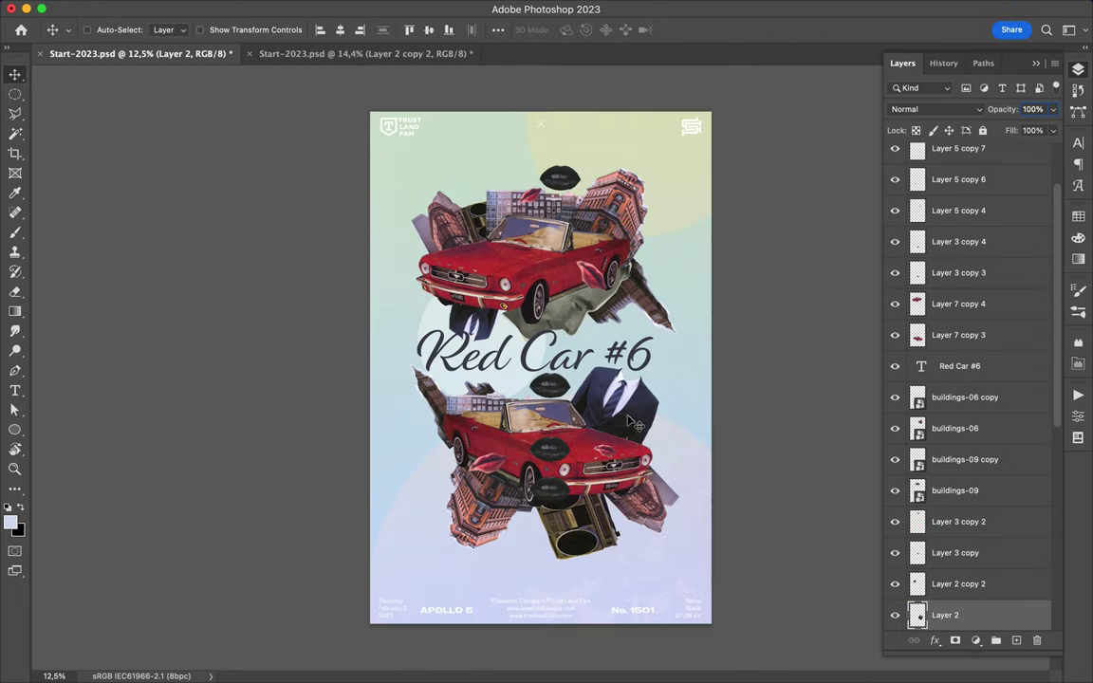
{"action": "key", "text": "ctrl+t"}
{"action": "left_click_drag", "start_coordinate": [731, 370], "coordinate": [716, 327]}
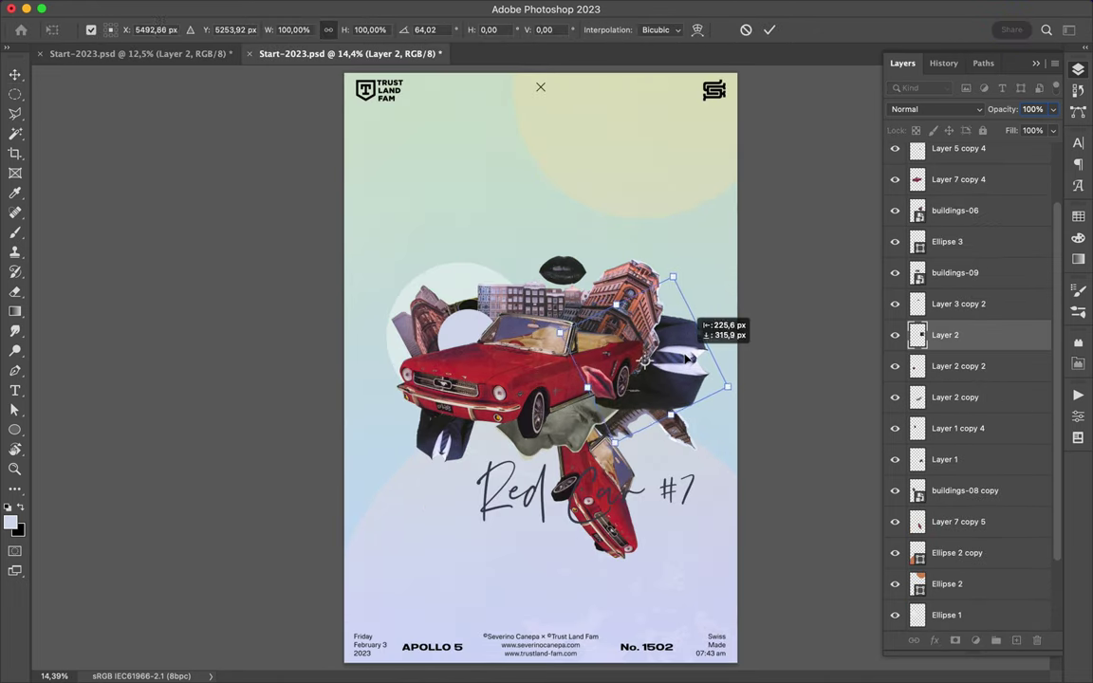
{"action": "key", "text": "Return"}
Copy the grey piece and rotate it into place lower in the collage
{"action": "left_click_drag", "start_coordinate": [569, 398], "coordinate": [562, 270]}
{"action": "key", "text": "ctrl+t"}
{"action": "mouse_move", "coordinate": [607, 199]}
{"action": "left_mouse_down"}
{"action": "mouse_move", "coordinate": [570, 247]}
{"action": "mouse_move", "coordinate": [667, 249]}
{"action": "mouse_move", "coordinate": [703, 214]}
{"action": "left_mouse_up"}
{"action": "key", "text": "Return"}
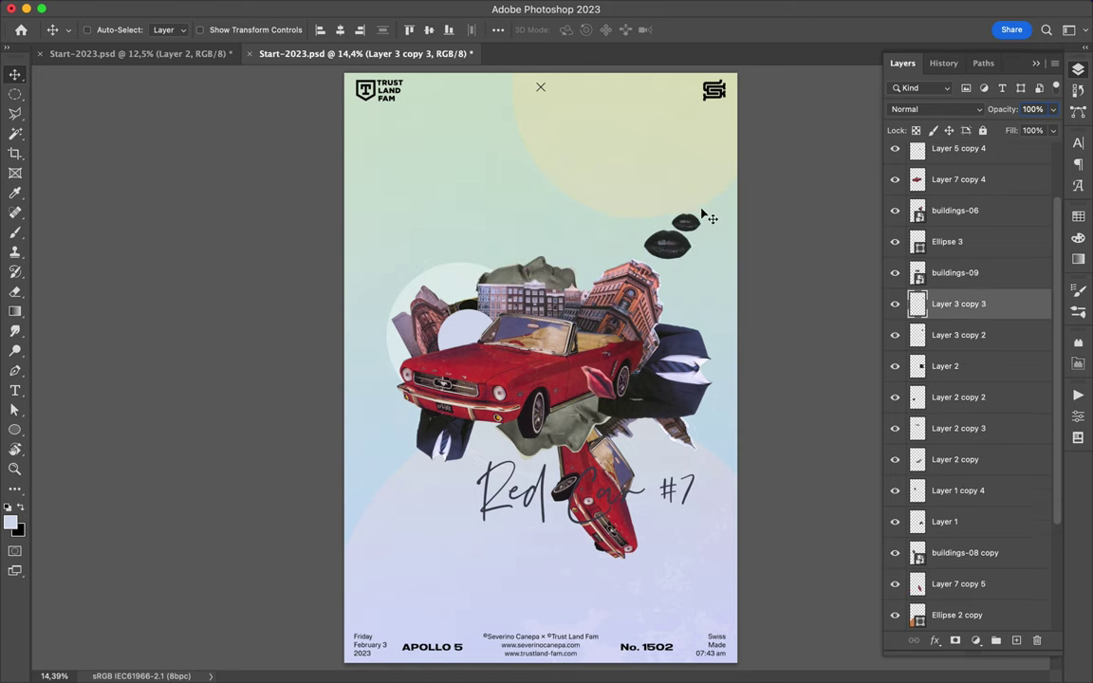
Draw a pale green circle in the collage and move the word 'Car' below it
{"action": "key", "text": "u"}
{"action": "mouse_move", "coordinate": [408, 368]}
{"action": "left_mouse_down"}
{"action": "mouse_move", "coordinate": [484, 427]}
{"action": "mouse_move", "coordinate": [487, 259]}
{"action": "mouse_move", "coordinate": [617, 242]}
{"action": "left_mouse_up"}
{"action": "key", "text": "v"}
{"action": "mouse_move", "coordinate": [432, 238]}
{"action": "left_mouse_down"}
{"action": "mouse_move", "coordinate": [503, 238]}
{"action": "mouse_move", "coordinate": [512, 479]}
{"action": "mouse_move", "coordinate": [678, 465]}
{"action": "mouse_move", "coordinate": [437, 166]}
{"action": "left_mouse_up"}
{"action": "key", "text": "BackSpace"}
{"action": "key", "text": "BackSpace"}
Retype the duplicated 'Car' text layer as '#7'
{"action": "double_click", "coordinate": [677, 465]}
{"action": "type", "text": "#7"}
{"action": "key", "text": "Escape"}
Place an upright tower cut-out copy at the collage's upper left and copy the small red car upward
{"action": "key", "text": "ctrl+t"}
{"action": "left_click_drag", "start_coordinate": [389, 213], "coordinate": [366, 242]}
{"action": "key", "text": "Return"}
{"action": "mouse_move", "coordinate": [450, 190]}
{"action": "left_mouse_down"}
{"action": "mouse_move", "coordinate": [467, 278]}
{"action": "mouse_move", "coordinate": [458, 306]}
{"action": "mouse_move", "coordinate": [391, 228]}
{"action": "left_mouse_up"}
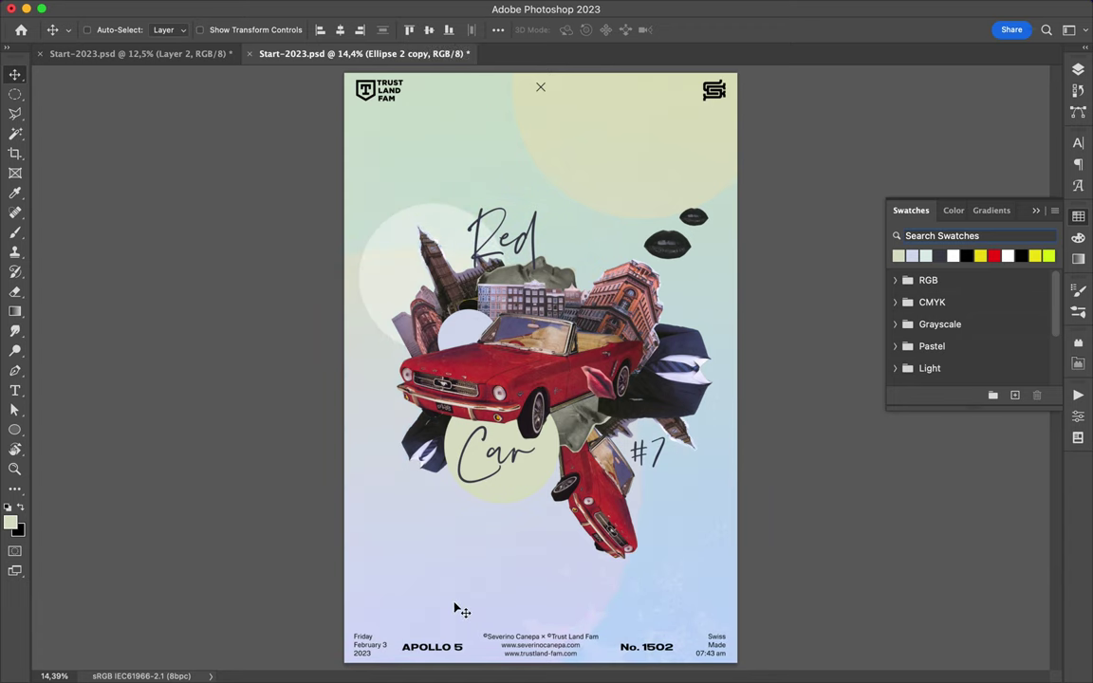
{"action": "left_click_drag", "start_coordinate": [612, 490], "coordinate": [495, 332], "text": "alt"}
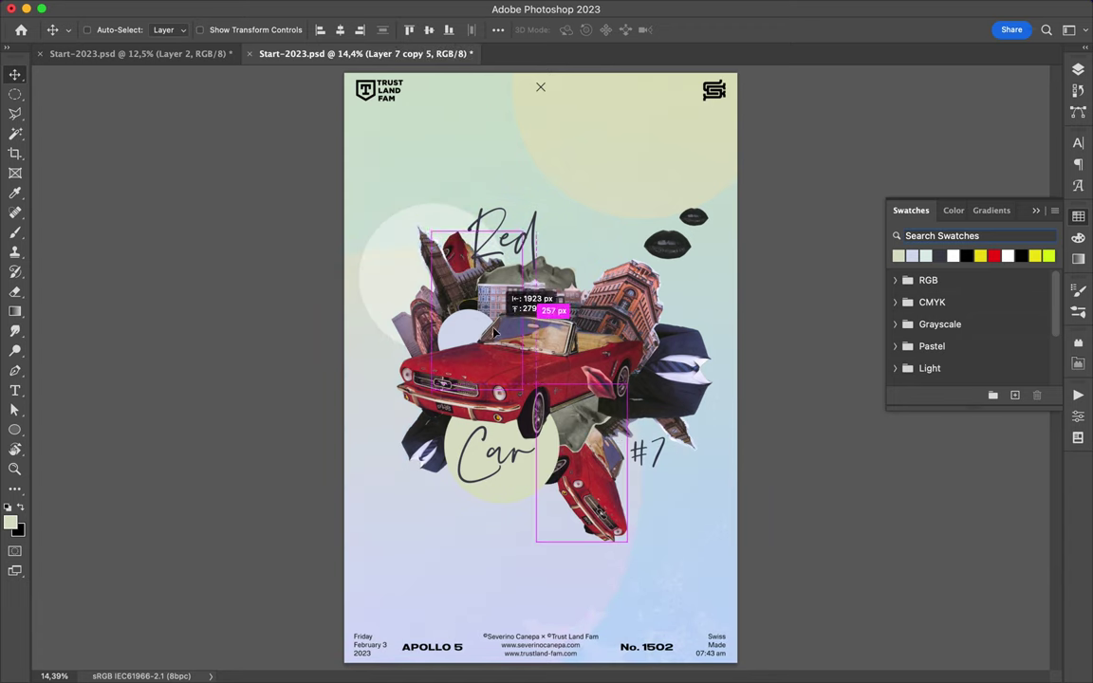
Draw a pale circle behind 'Red' and move it lower in the layer stack
{"action": "left_click_drag", "start_coordinate": [533, 226], "coordinate": [555, 236]}
{"action": "key", "text": "u"}
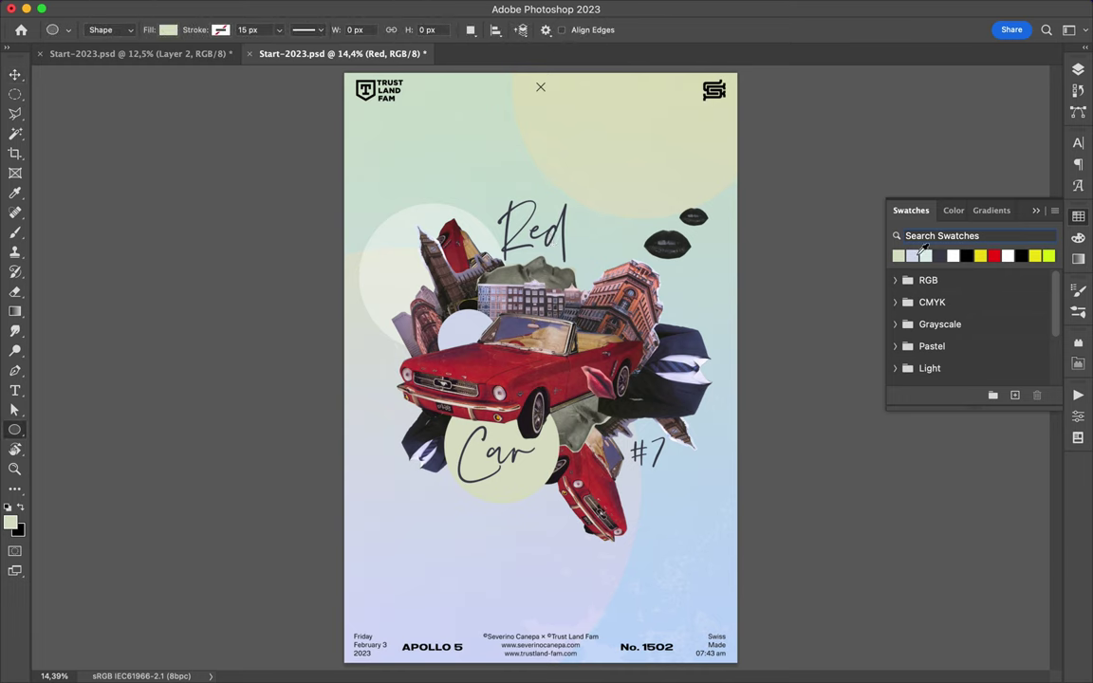
{"action": "left_click_drag", "start_coordinate": [631, 275], "coordinate": [631, 276]}
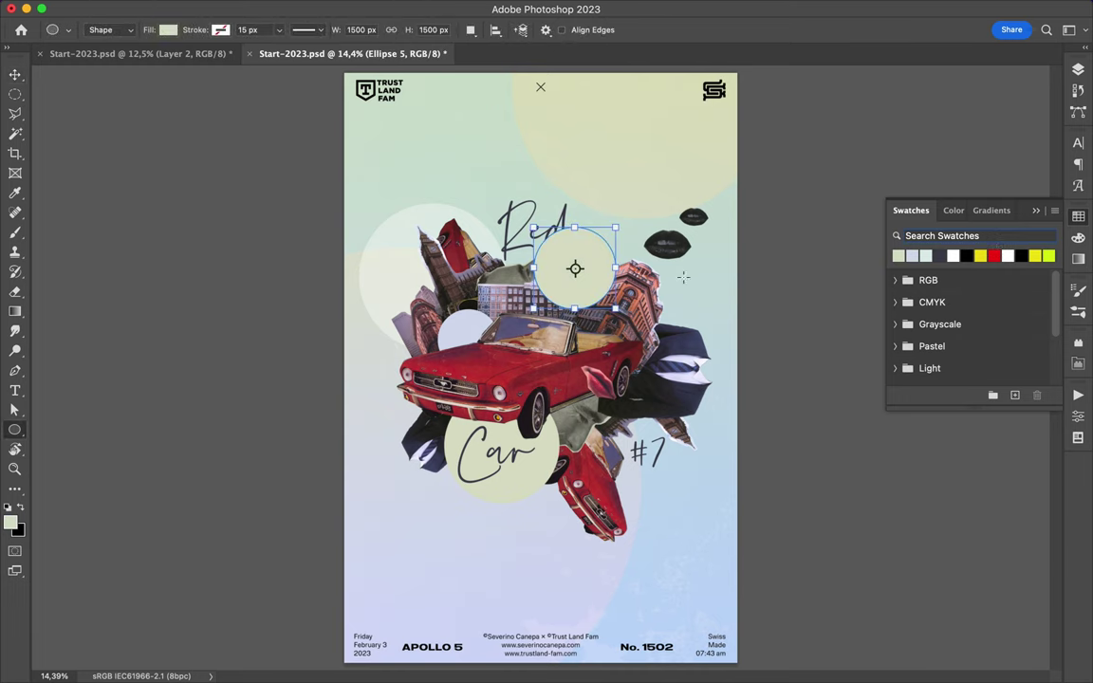
{"action": "key", "text": "v"}
{"action": "left_click_drag", "start_coordinate": [954, 321], "coordinate": [958, 599]}
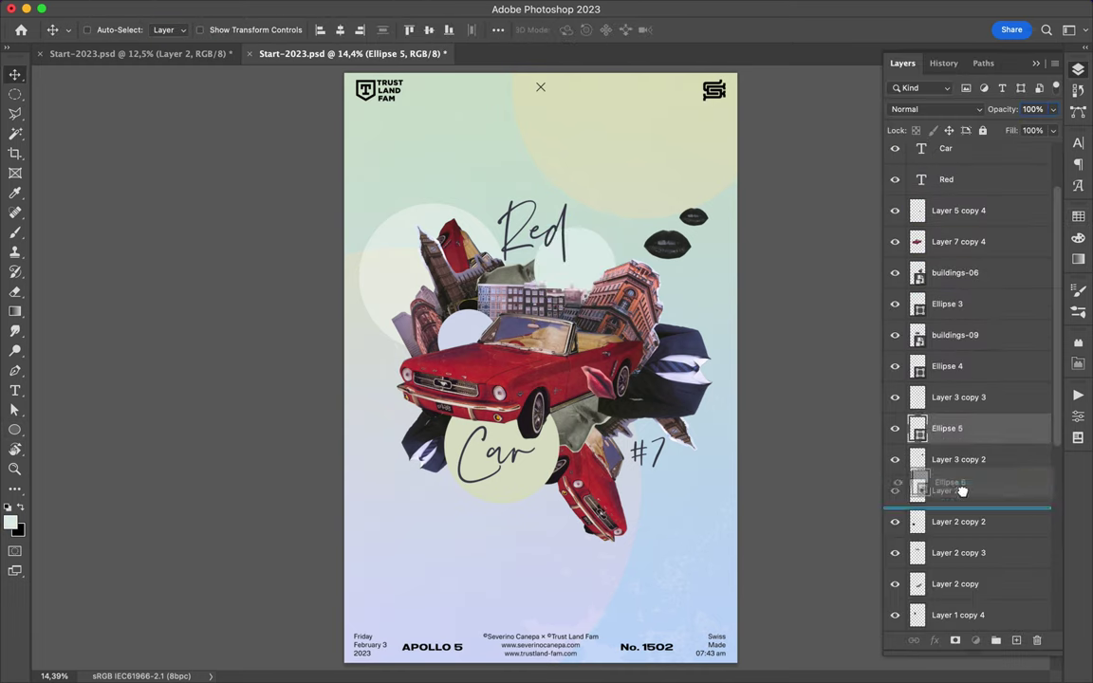
Shift 'Red' right, reorder buildings-06, and draw a pale rectangle on the brick building
{"action": "left_click_drag", "start_coordinate": [567, 227], "coordinate": [621, 223]}
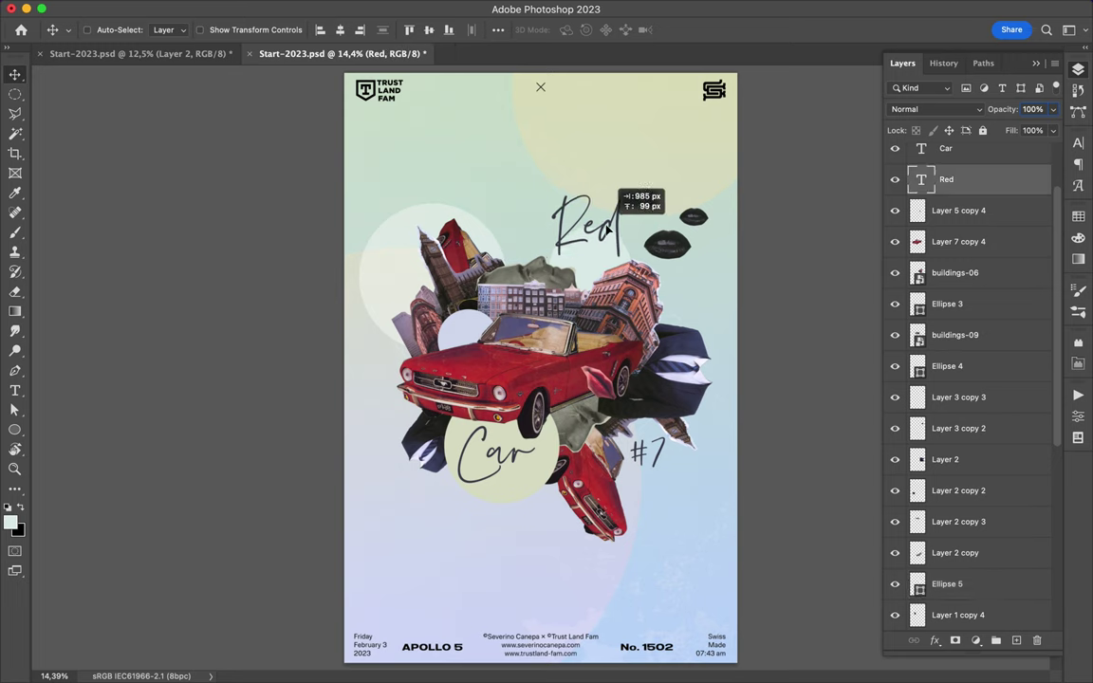
{"action": "mouse_move", "coordinate": [949, 272]}
{"action": "left_mouse_down"}
{"action": "mouse_move", "coordinate": [942, 265]}
{"action": "mouse_move", "coordinate": [938, 335]}
{"action": "left_mouse_up"}
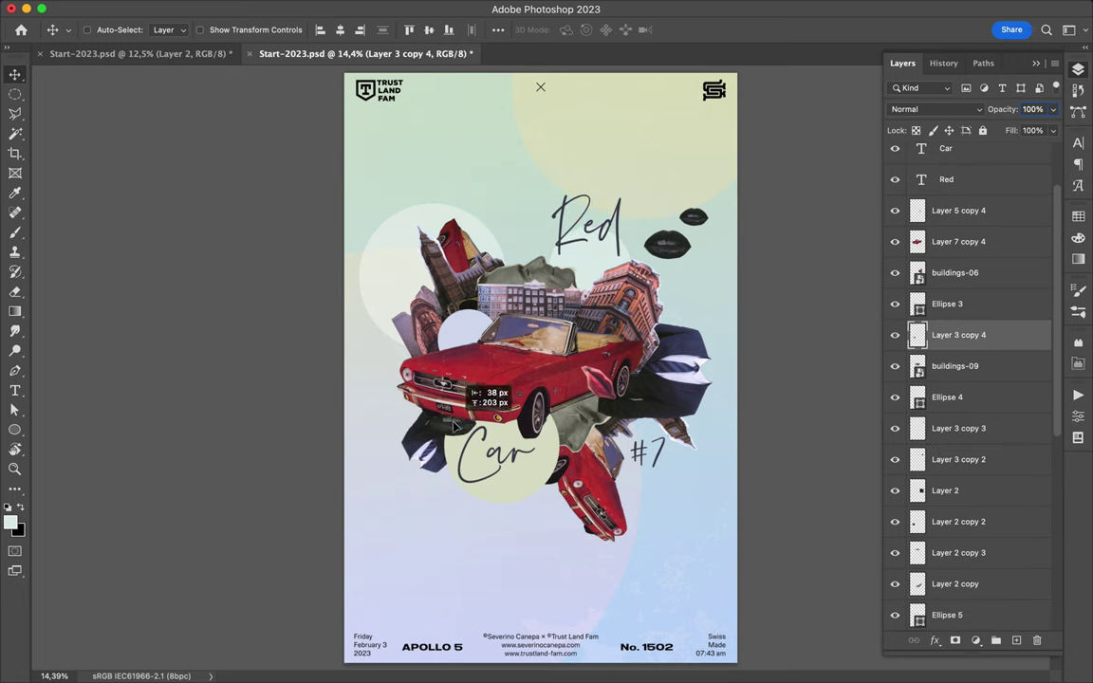
{"action": "left_click", "coordinate": [468, 335], "text": "ctrl"}
{"action": "key", "text": "u"}
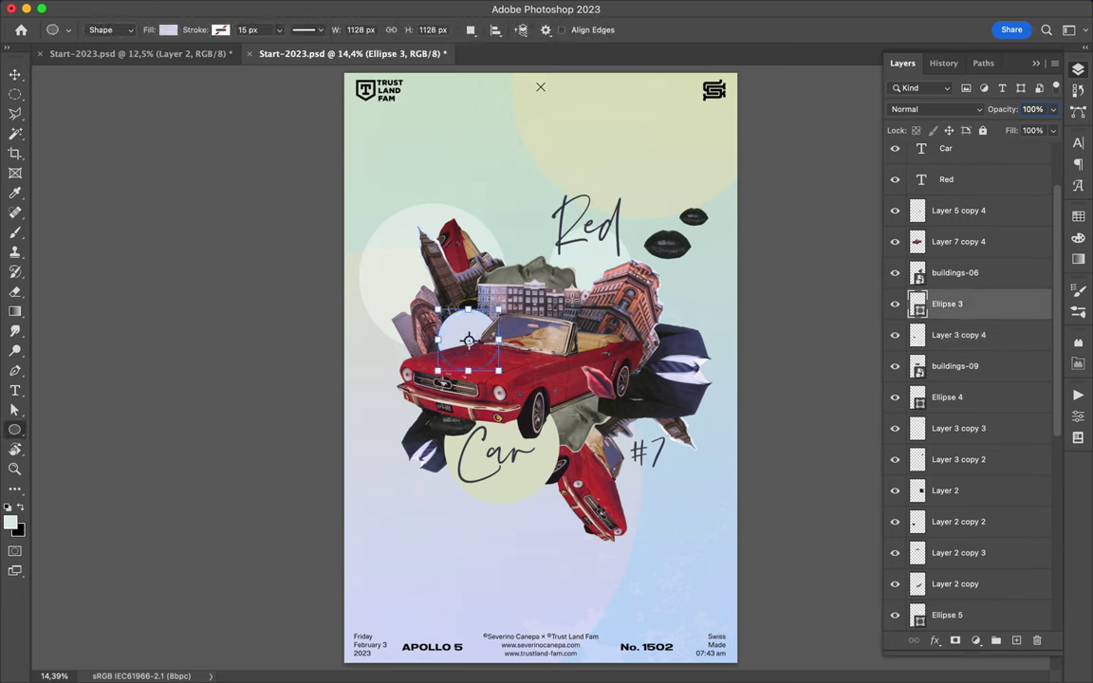
{"action": "left_click_drag", "start_coordinate": [599, 313], "coordinate": [631, 339]}
{"action": "key", "text": "v"}
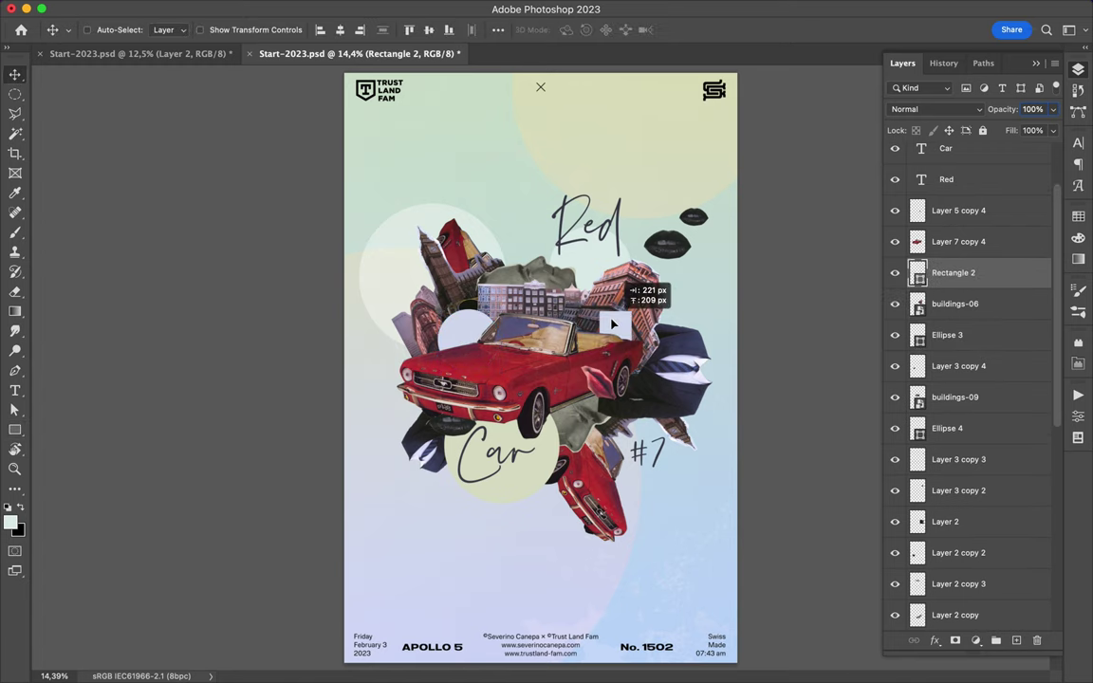
{"action": "left_click", "coordinate": [1078, 216]}
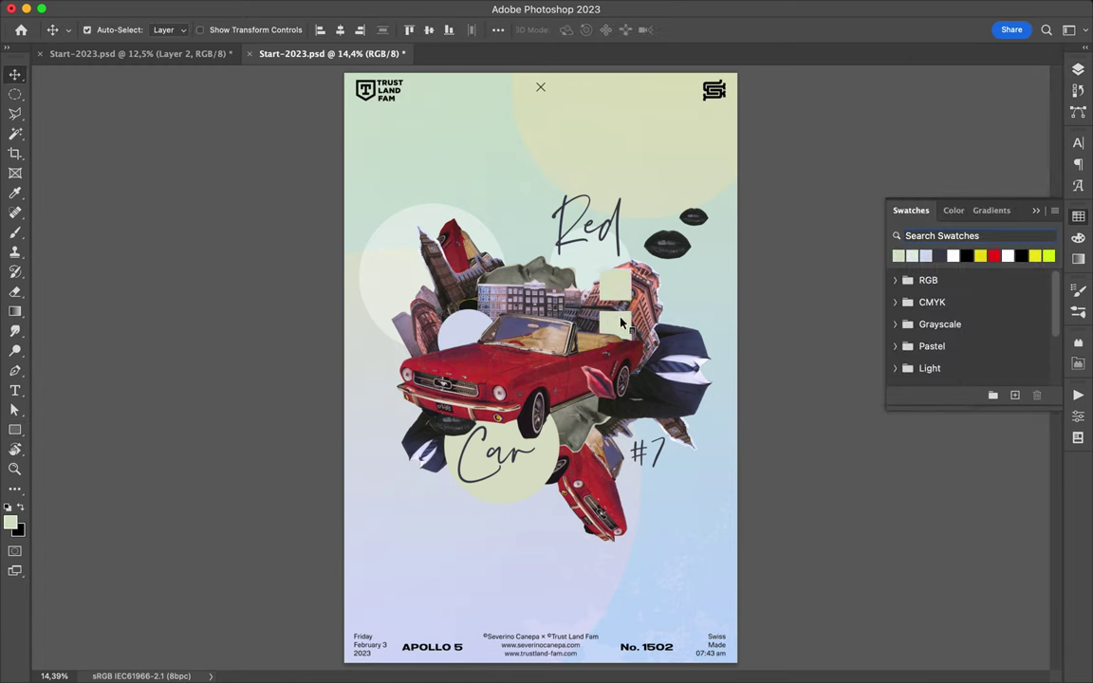
Shrink the pale rectangle into small squares and add a scaled-down brick building copy at lower left
{"action": "mouse_move", "coordinate": [622, 324]}
{"action": "left_mouse_down"}
{"action": "mouse_move", "coordinate": [622, 310]}
{"action": "mouse_move", "coordinate": [486, 470]}
{"action": "left_mouse_up"}
{"action": "key", "text": "ctrl+t"}
{"action": "key", "text": "Return"}
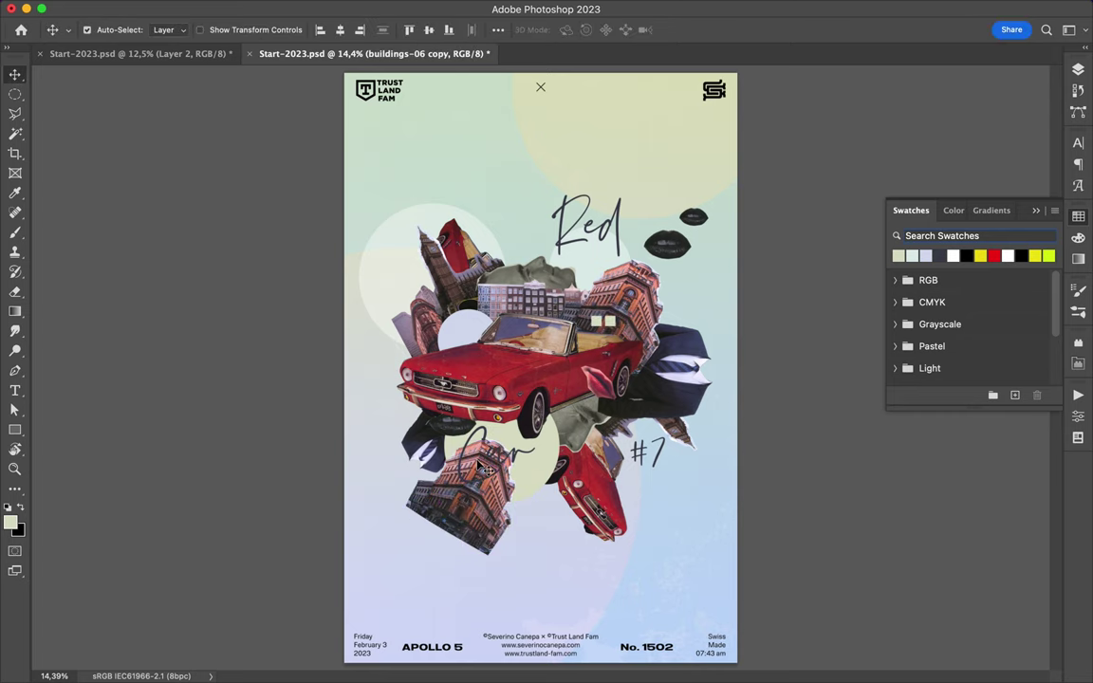
{"action": "key", "text": "ctrl+t"}
{"action": "left_click_drag", "start_coordinate": [517, 555], "coordinate": [498, 518]}
{"action": "key", "text": "Return"}
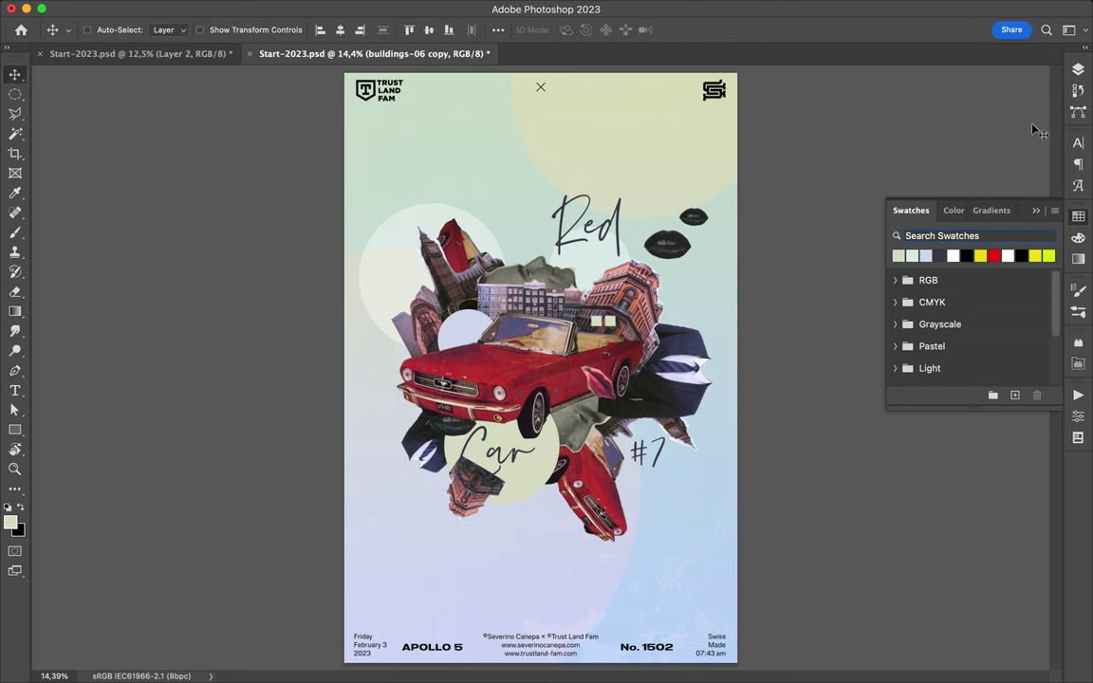
{"action": "left_click", "coordinate": [1078, 69]}
Make red circle layers and place small red dot copies around the collage
{"action": "key", "text": "m"}
{"action": "left_click", "coordinate": [460, 338], "text": "ctrl"}
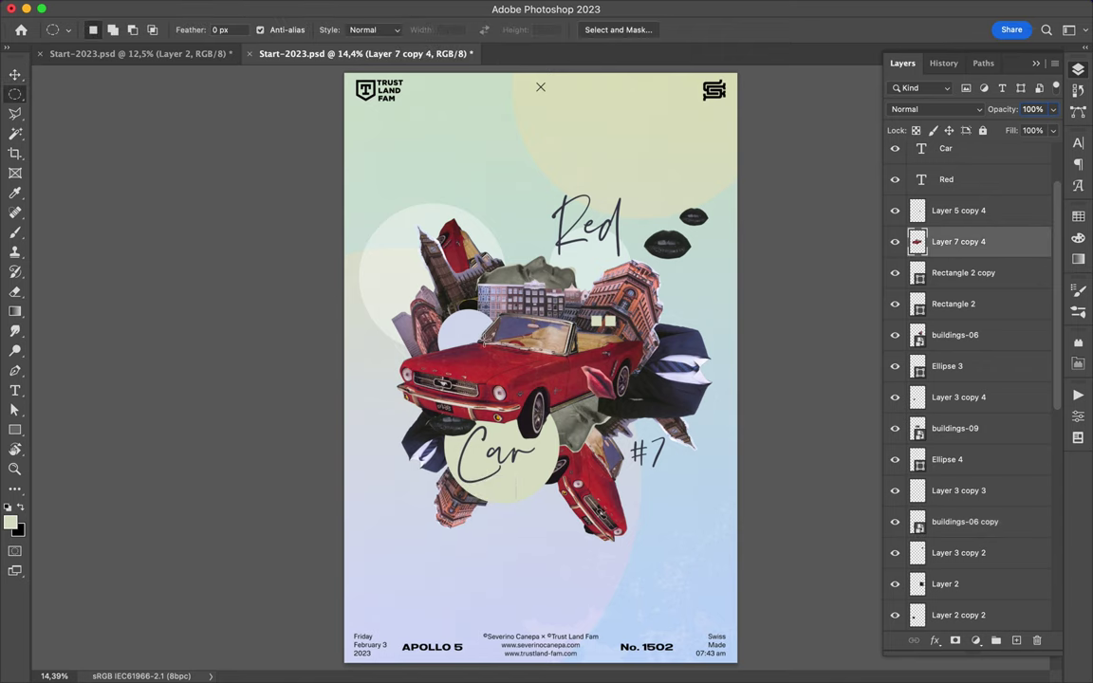
{"action": "key", "text": "ctrl+j"}
{"action": "key", "text": "v"}
{"action": "mouse_move", "coordinate": [504, 313]}
{"action": "left_mouse_down"}
{"action": "mouse_move", "coordinate": [517, 481]}
{"action": "mouse_move", "coordinate": [492, 244]}
{"action": "mouse_move", "coordinate": [672, 304]}
{"action": "left_mouse_up"}
{"action": "key", "text": "ctrl+alt+t"}
{"action": "key", "text": "Return"}
Copy the buildings strip to a new layer and position it over the car's side
{"action": "key", "text": "m"}
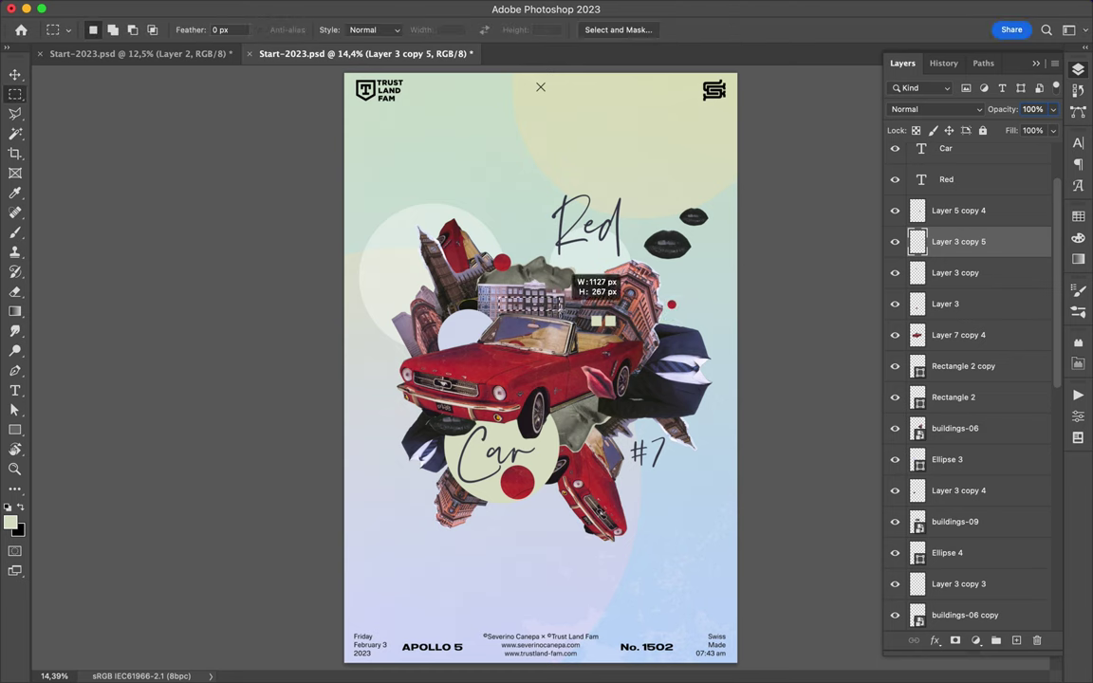
{"action": "left_click", "coordinate": [955, 521]}
{"action": "key", "text": "ctrl+j"}
{"action": "key", "text": "v"}
{"action": "left_click_drag", "start_coordinate": [955, 518], "coordinate": [955, 199]}
{"action": "mouse_move", "coordinate": [531, 313]}
{"action": "left_mouse_down"}
{"action": "mouse_move", "coordinate": [569, 377]}
{"action": "mouse_move", "coordinate": [517, 228]}
{"action": "mouse_move", "coordinate": [489, 223]}
{"action": "mouse_move", "coordinate": [493, 389]}
{"action": "mouse_move", "coordinate": [560, 435]}
{"action": "left_mouse_up"}
Add two smaller red lips copies near 'Red' and beside the car
{"action": "left_click", "coordinate": [598, 380], "text": "ctrl"}
{"action": "key", "text": "ctrl+t"}
{"action": "key", "text": "Return"}
{"action": "key", "text": "ctrl+t"}
{"action": "key", "text": "Return"}
Reposition buildings-09, the pale Ellipse 2 copy circle and the grey building strip
{"action": "left_click_drag", "start_coordinate": [610, 323], "coordinate": [509, 392]}
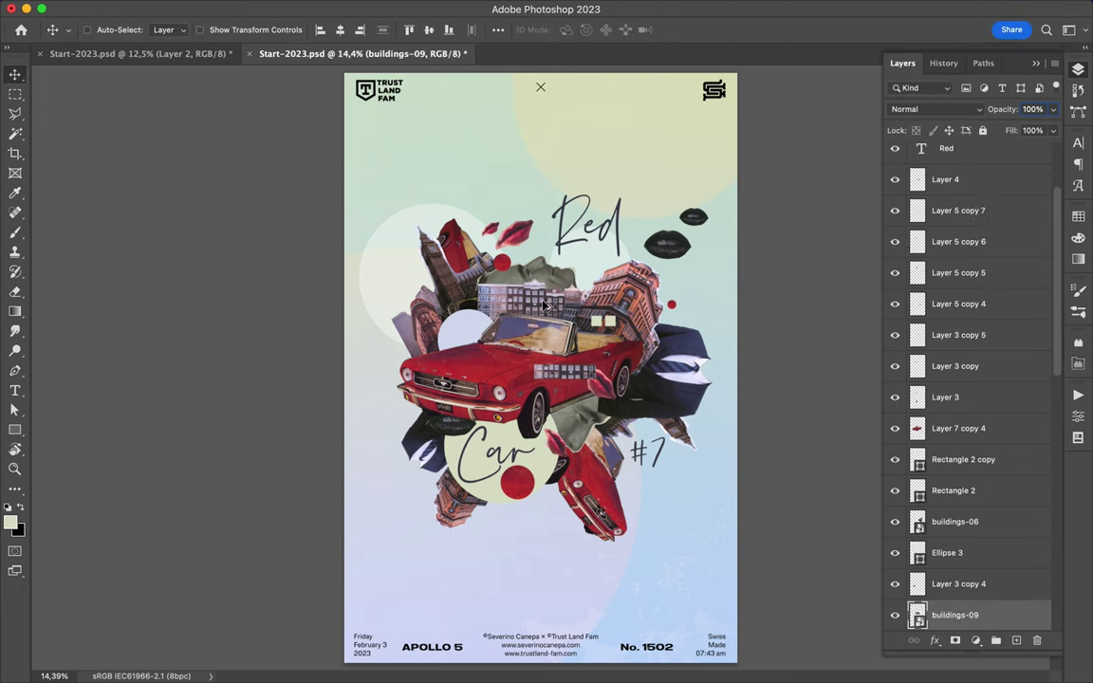
{"action": "left_click", "coordinate": [411, 275], "text": "ctrl"}
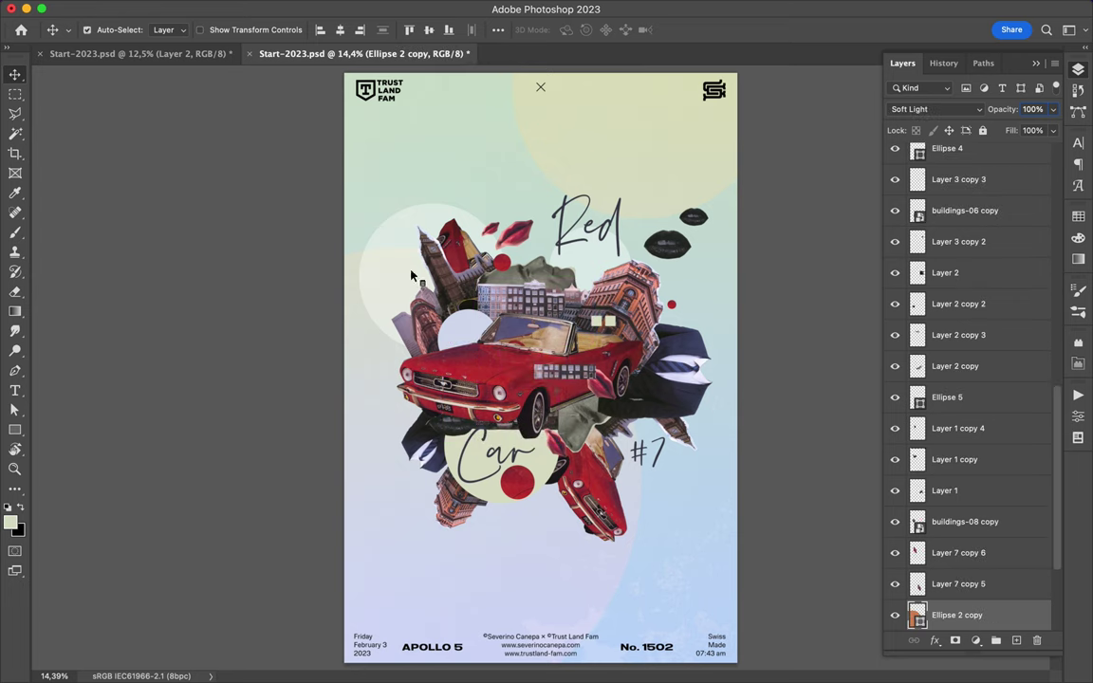
{"action": "left_click_drag", "start_coordinate": [390, 264], "coordinate": [412, 246]}
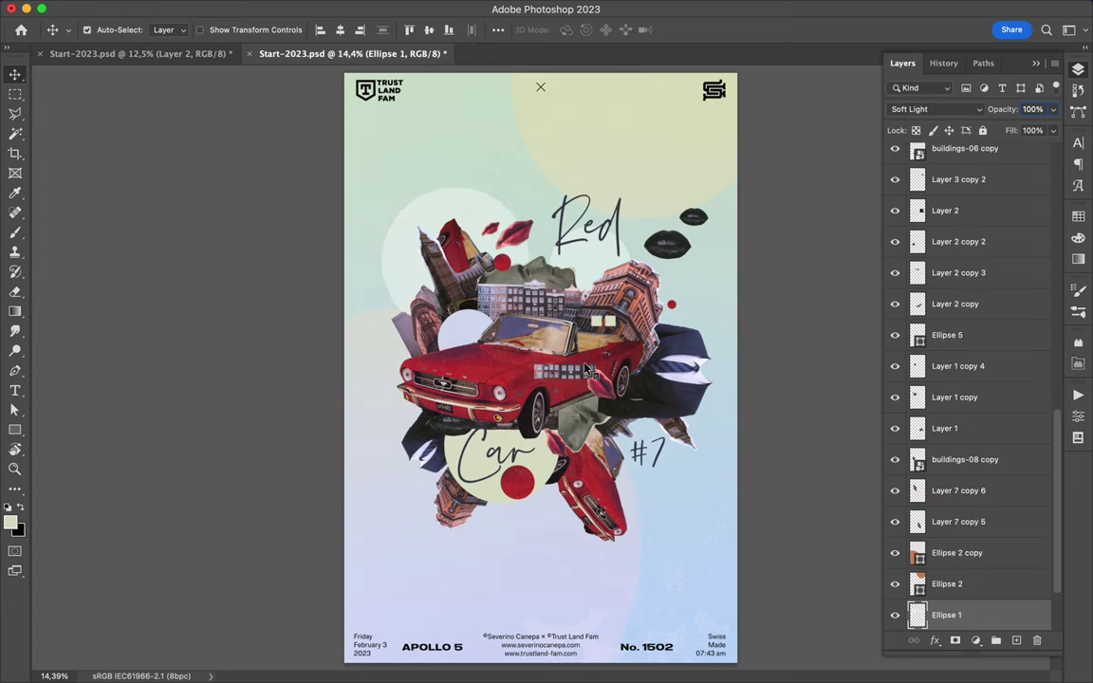
{"action": "left_click_drag", "start_coordinate": [586, 368], "coordinate": [453, 358]}
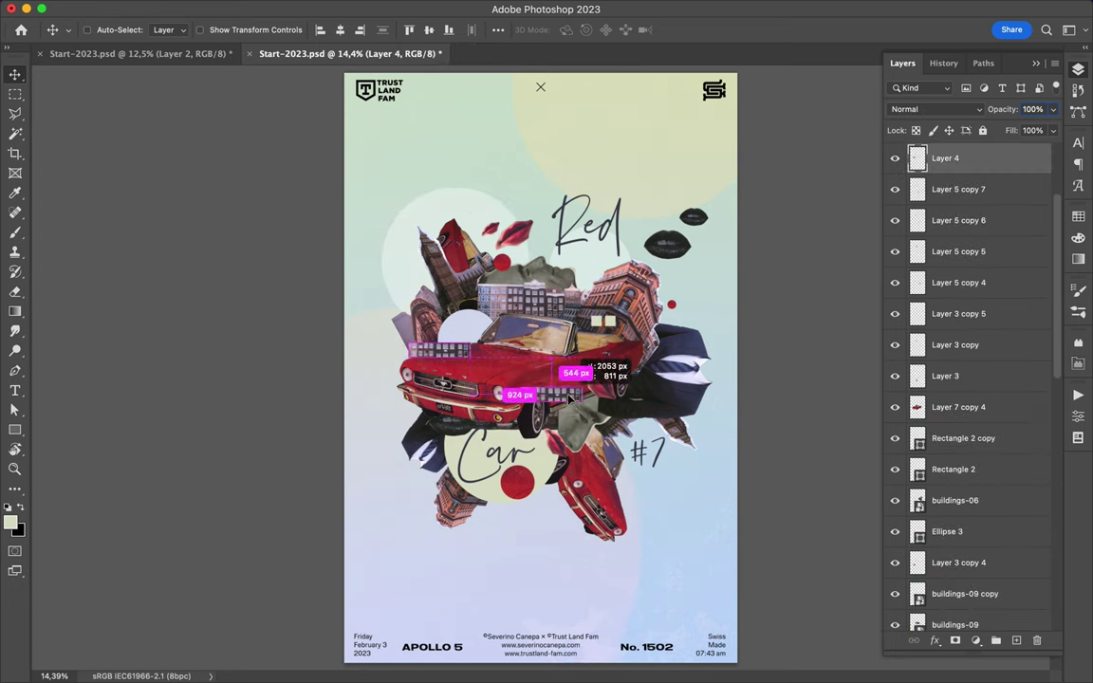
Duplicate the building strip, a small piece and the red building piece around the cluster
{"action": "left_click_drag", "start_coordinate": [570, 400], "coordinate": [557, 400]}
{"action": "left_click", "coordinate": [634, 278], "text": "ctrl"}
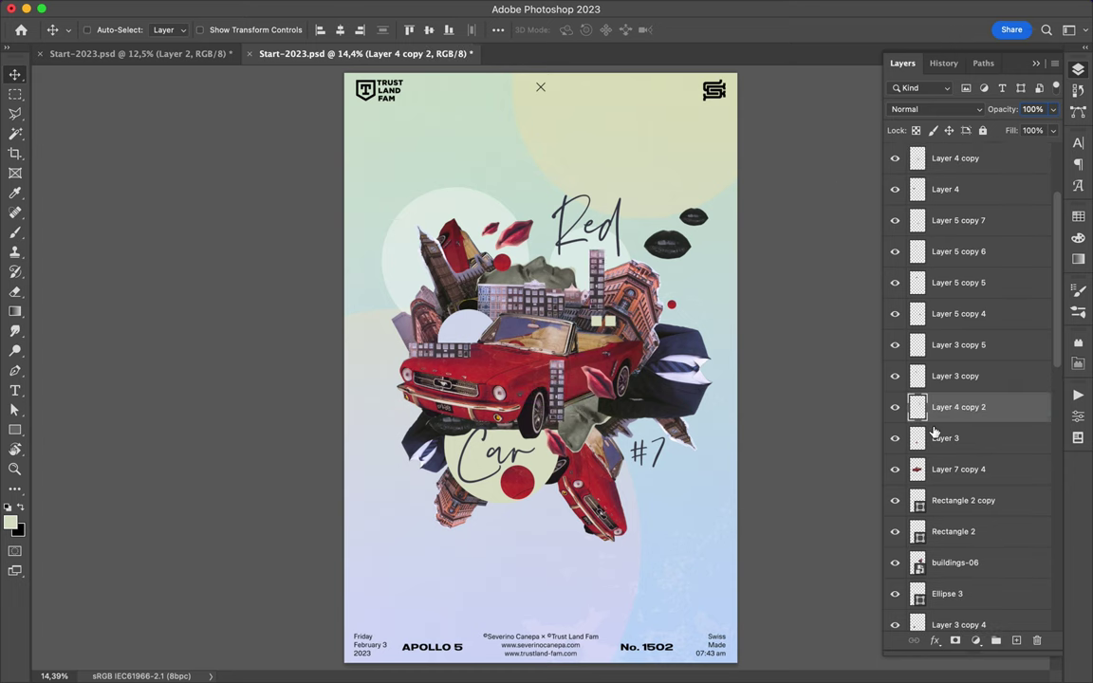
{"action": "left_click_drag", "start_coordinate": [539, 272], "coordinate": [557, 270]}
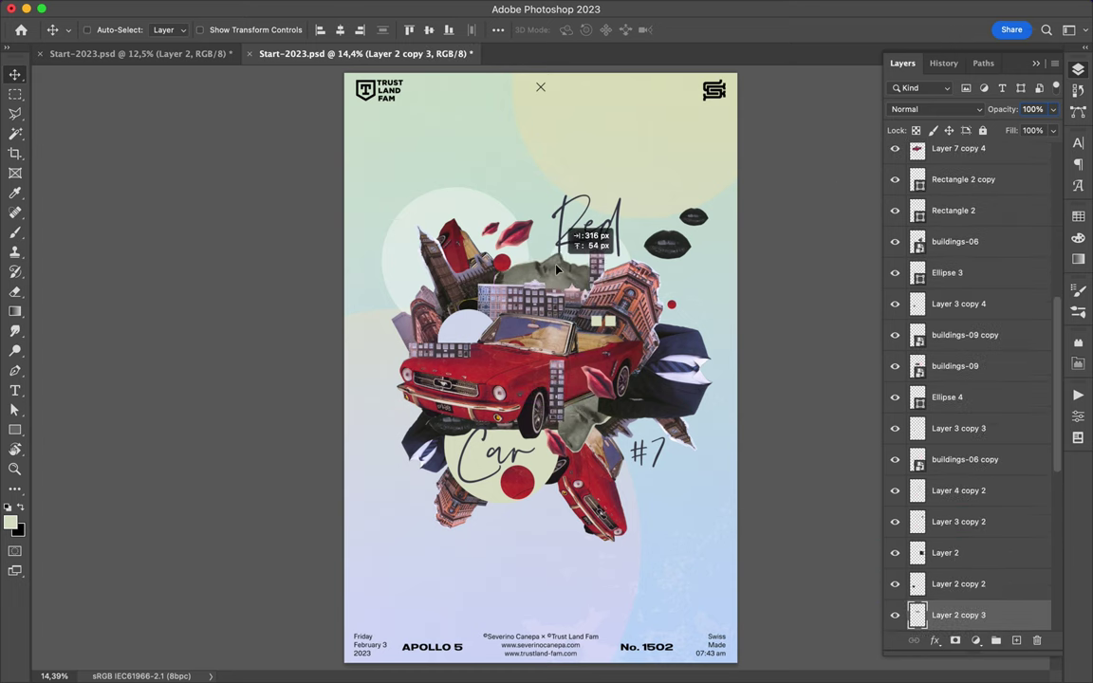
{"action": "left_click", "coordinate": [456, 243], "text": "ctrl"}
{"action": "left_click_drag", "start_coordinate": [456, 243], "coordinate": [441, 228]}
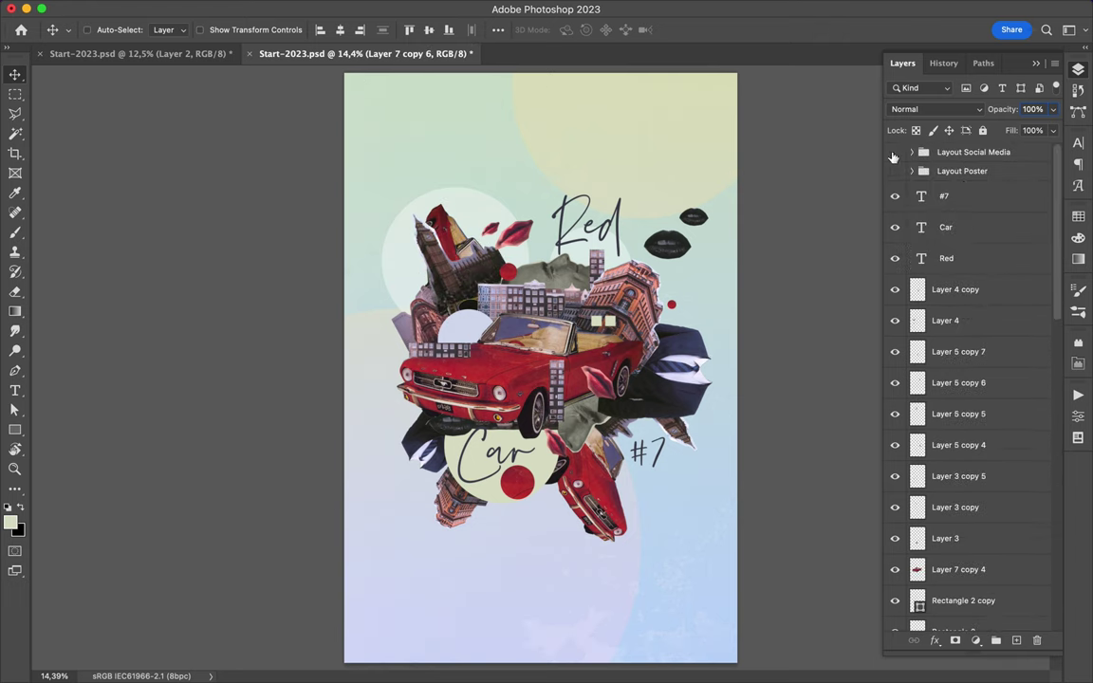
Duplicate the suit, rotate it upright and scaled, and set it above the 'Red' title area
{"action": "scroll", "coordinate": [538, 492], "scroll_direction": "down", "scroll_amount": 1}
{"action": "scroll", "coordinate": [538, 491], "scroll_direction": "up", "scroll_amount": 3}
{"action": "left_click_drag", "start_coordinate": [540, 251], "coordinate": [589, 105]}
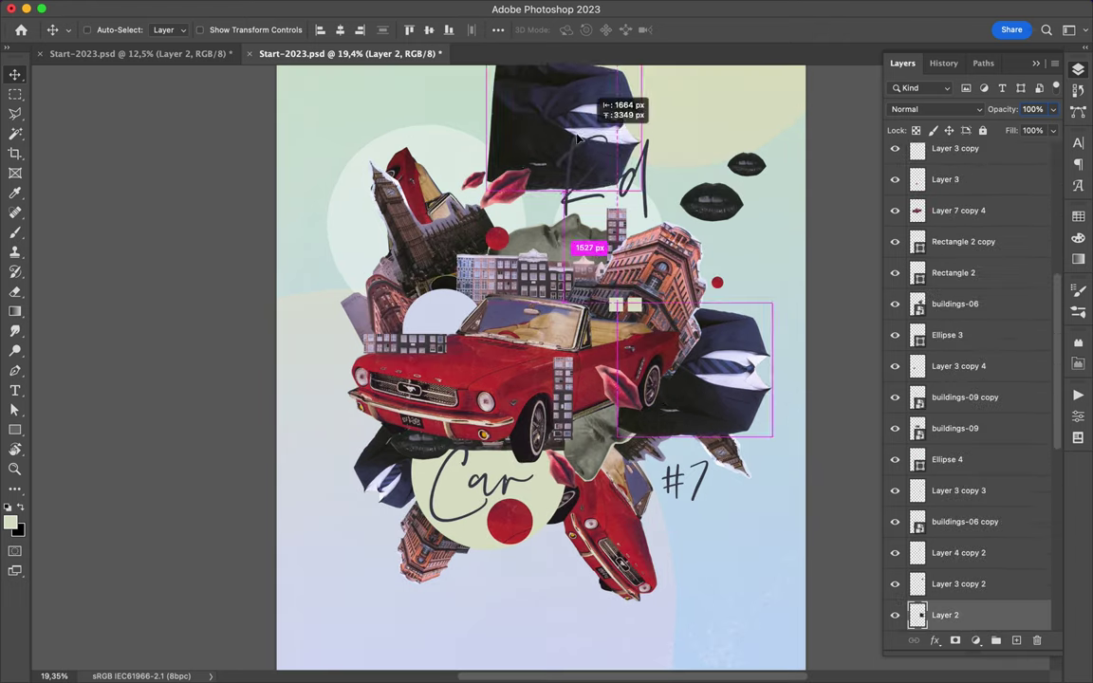
{"action": "key", "text": "ctrl+t"}
{"action": "left_click_drag", "start_coordinate": [654, 275], "coordinate": [560, 285]}
{"action": "key", "text": "Return"}
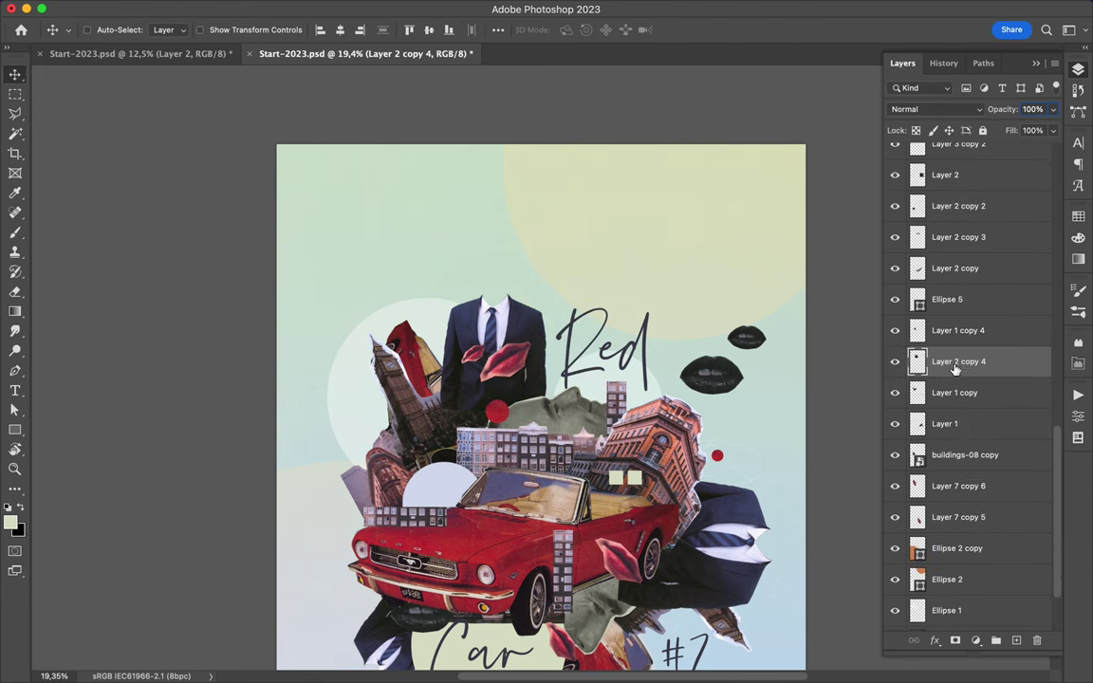
{"action": "left_click_drag", "start_coordinate": [493, 361], "coordinate": [493, 328]}
Scatter lips copies near the top and left, then cut a small circle from the suit
{"action": "scroll", "coordinate": [723, 240], "scroll_direction": "down", "scroll_amount": 3}
{"action": "scroll", "coordinate": [723, 240], "scroll_direction": "up", "scroll_amount": 1}
{"action": "mouse_move", "coordinate": [723, 240]}
{"action": "left_mouse_down"}
{"action": "mouse_move", "coordinate": [389, 165]}
{"action": "mouse_move", "coordinate": [304, 454]}
{"action": "left_mouse_up"}
{"action": "left_click", "coordinate": [427, 218], "text": "ctrl"}
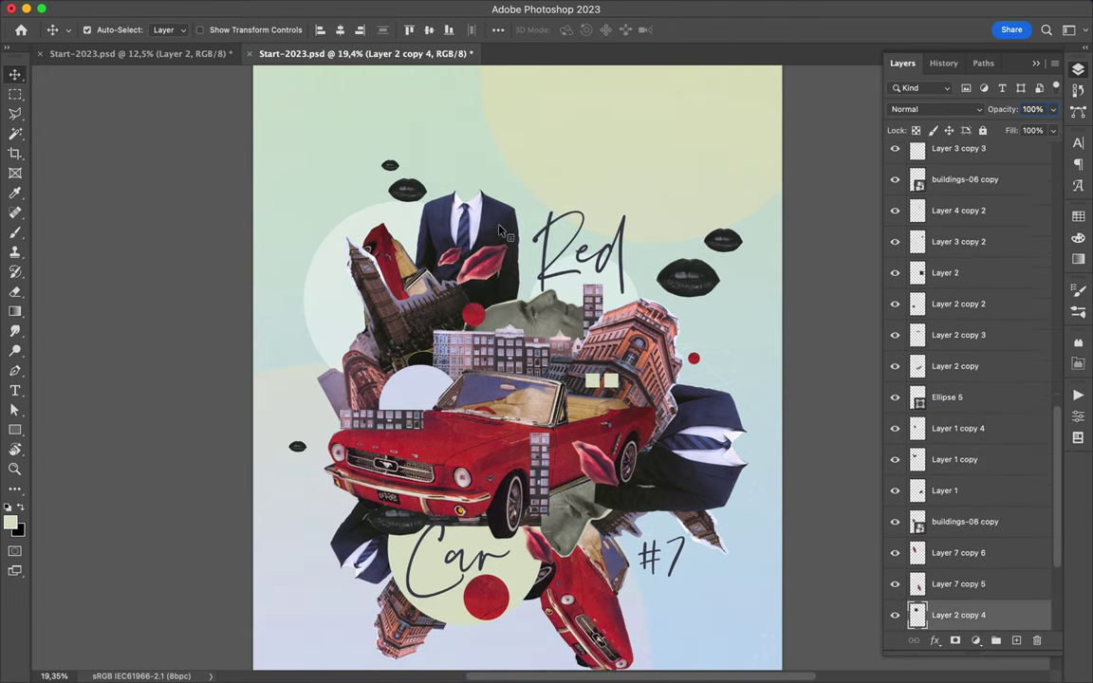
{"action": "key", "text": "m"}
{"action": "mouse_move", "coordinate": [423, 205]}
{"action": "left_mouse_down"}
{"action": "mouse_move", "coordinate": [443, 228]}
{"action": "mouse_move", "coordinate": [514, 182]}
{"action": "left_mouse_up"}
{"action": "key", "text": "ctrl+j"}
Move a dark circle piece across the canvas and raise it near the top of the stack
{"action": "key", "text": "v"}
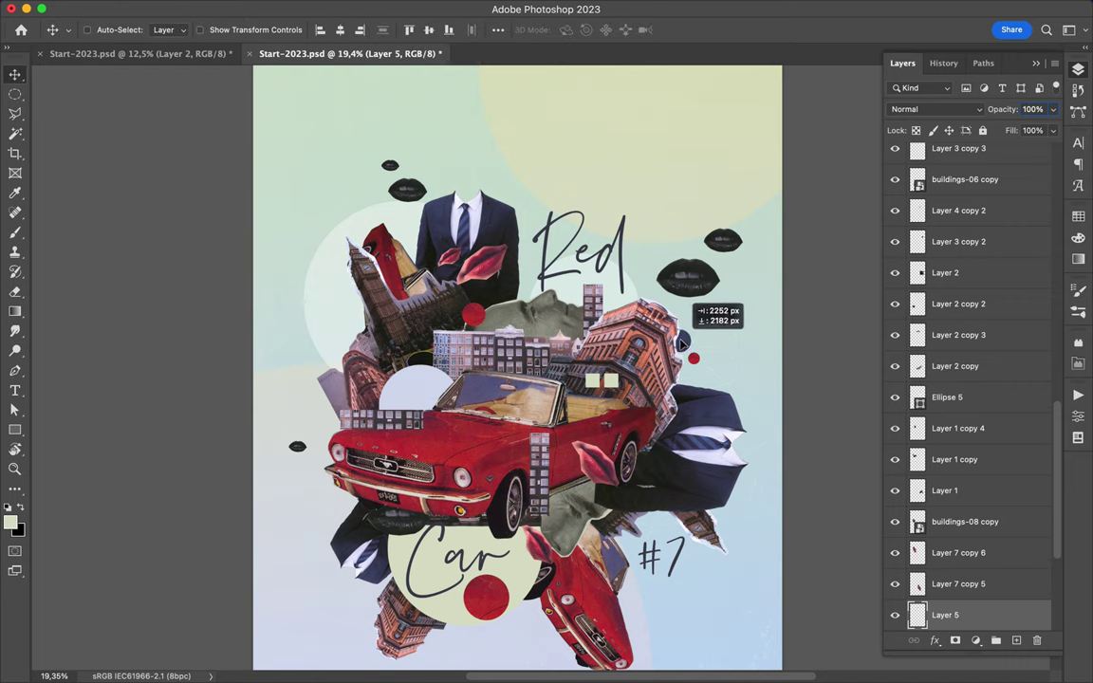
{"action": "mouse_move", "coordinate": [681, 344]}
{"action": "left_mouse_down"}
{"action": "mouse_move", "coordinate": [309, 417]}
{"action": "mouse_move", "coordinate": [655, 522]}
{"action": "mouse_move", "coordinate": [543, 643]}
{"action": "left_mouse_up"}
{"action": "scroll", "coordinate": [560, 525], "scroll_direction": "down", "scroll_amount": 3}
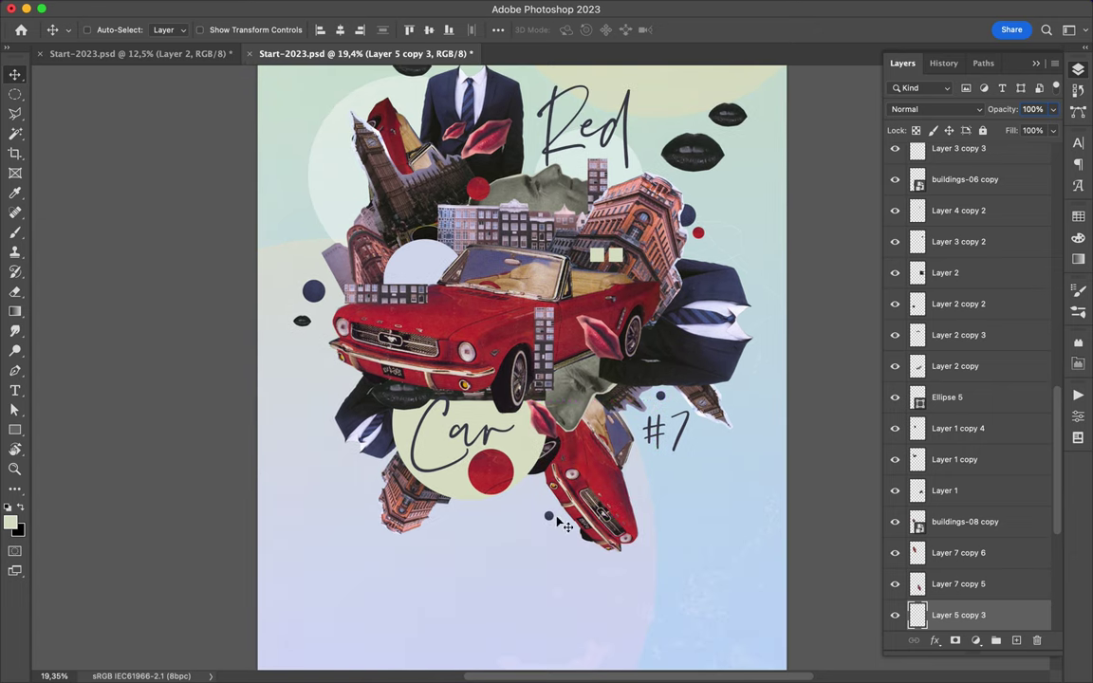
{"action": "left_click_drag", "start_coordinate": [952, 520], "coordinate": [960, 231]}
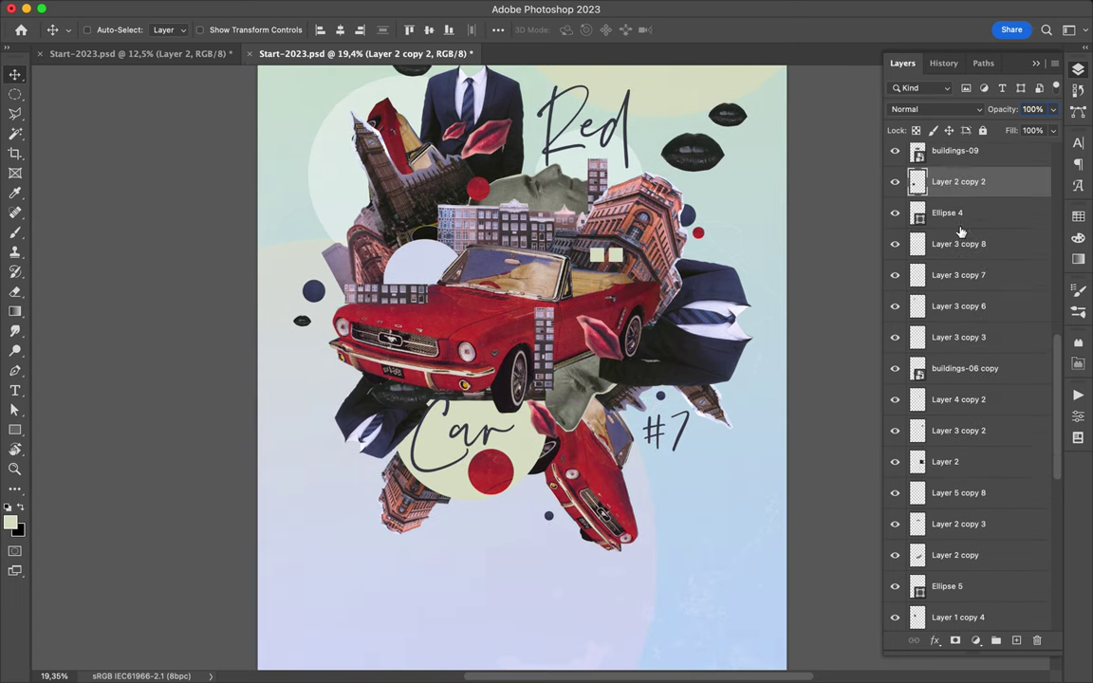
{"action": "scroll", "coordinate": [961, 237], "scroll_direction": "up", "scroll_amount": 3}
Place dark navy dots around the collage, including one on the car, and mark a circle on the face piece
{"action": "left_click", "coordinate": [446, 337], "text": "ctrl"}
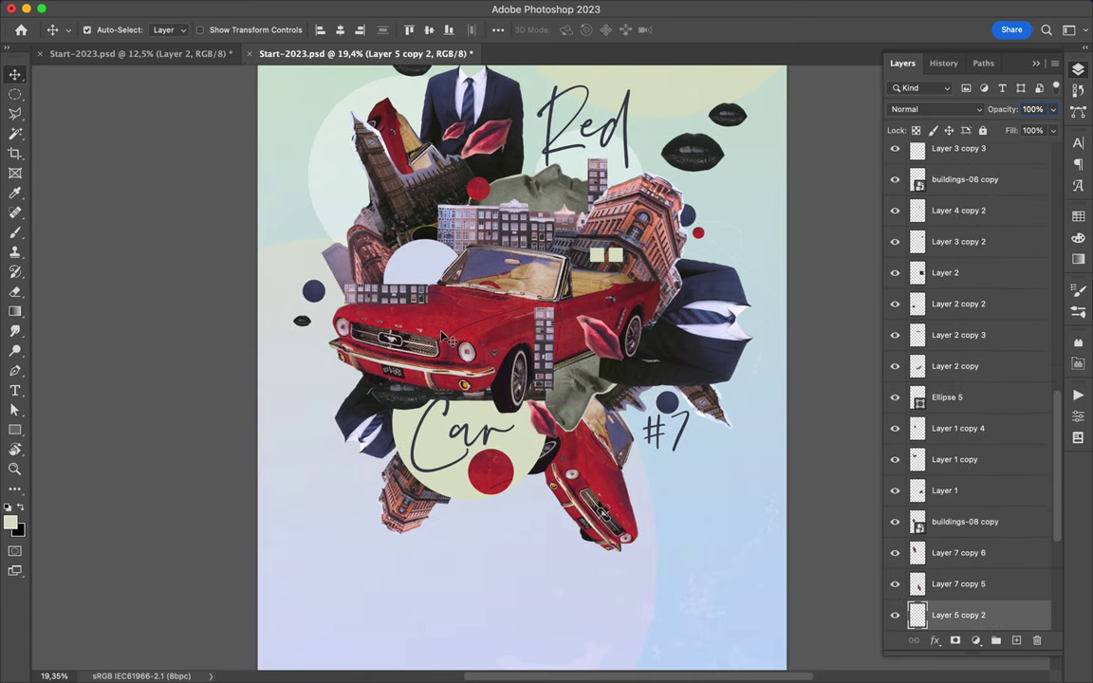
{"action": "left_click", "coordinate": [316, 298], "text": "ctrl"}
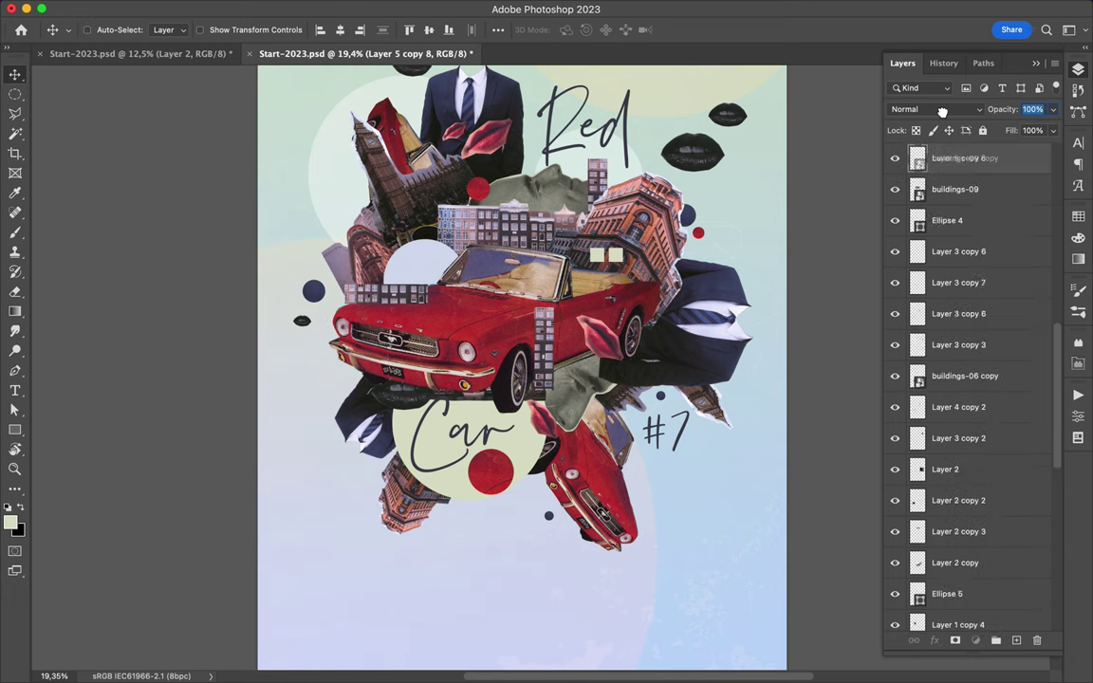
{"action": "left_click_drag", "start_coordinate": [917, 552], "coordinate": [917, 422]}
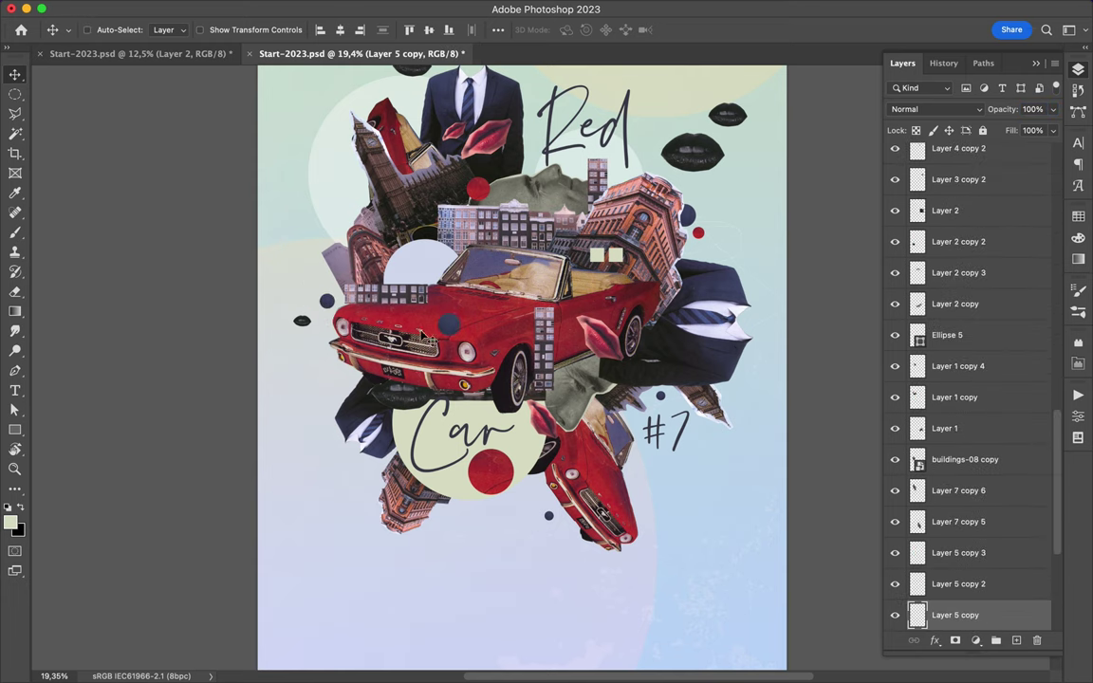
{"action": "left_click_drag", "start_coordinate": [380, 311], "coordinate": [496, 332]}
{"action": "key", "text": "m"}
{"action": "left_click_drag", "start_coordinate": [564, 200], "coordinate": [531, 199]}
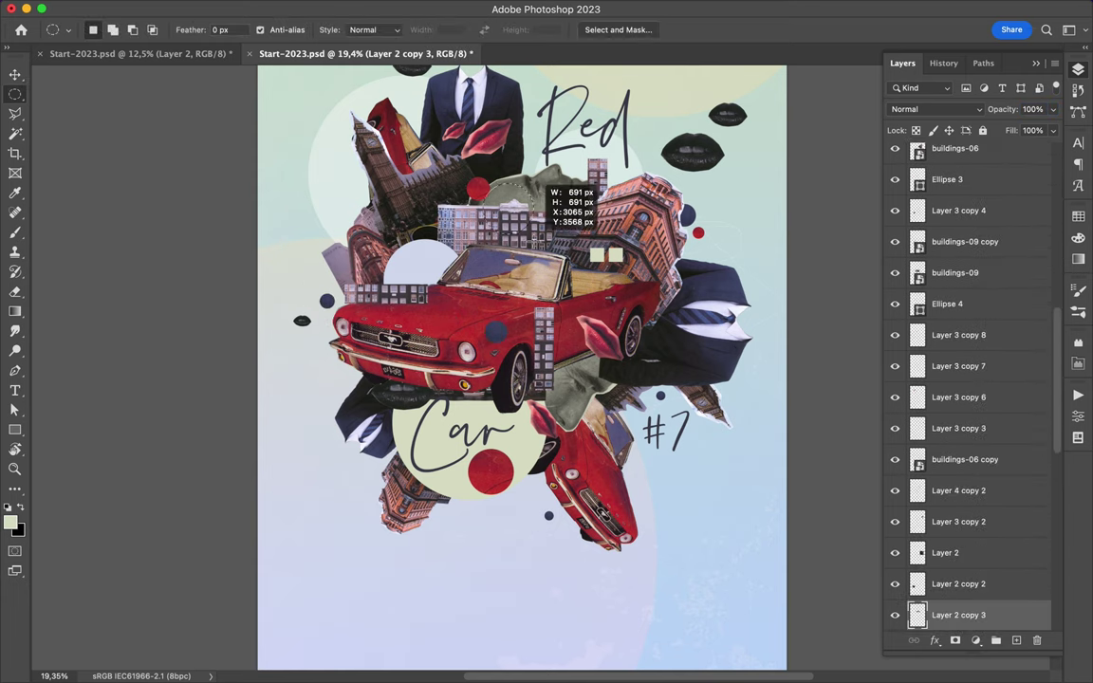
Copy the selected grey circle from the face piece to its own layer and position it
{"action": "key", "text": "ctrl+j"}
{"action": "key", "text": "v"}
{"action": "left_click_drag", "start_coordinate": [537, 245], "coordinate": [609, 282]}
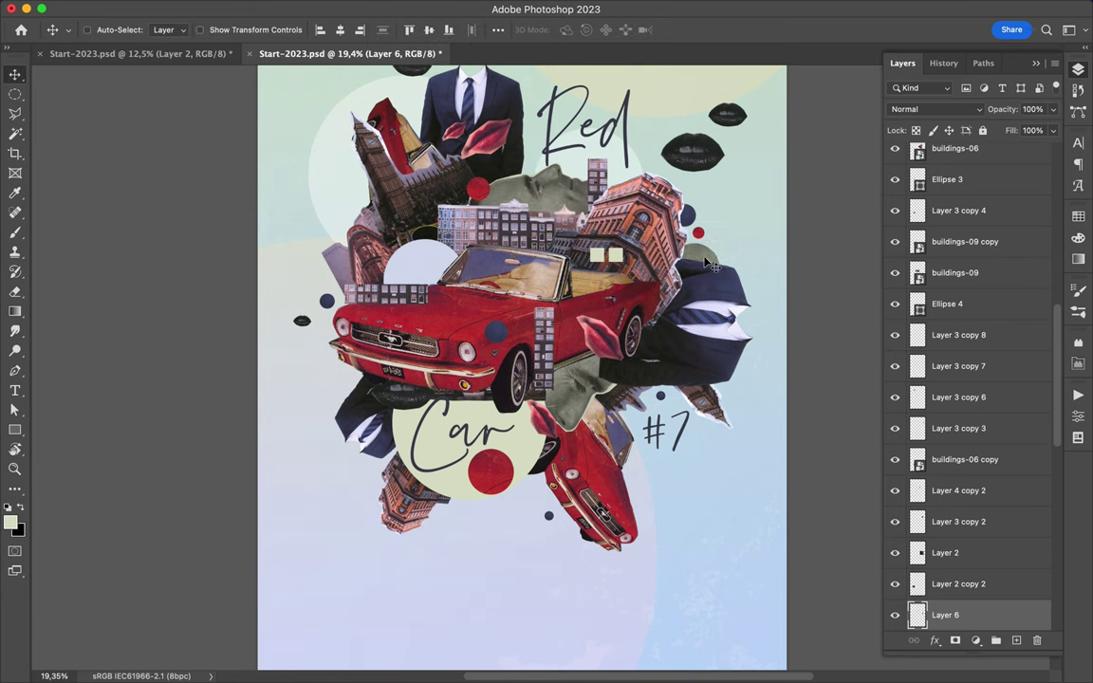
Trim a face copy down to a small grey circle and place it over the suit's head
{"action": "key", "text": "m"}
{"action": "left_click_drag", "start_coordinate": [710, 264], "coordinate": [612, 518]}
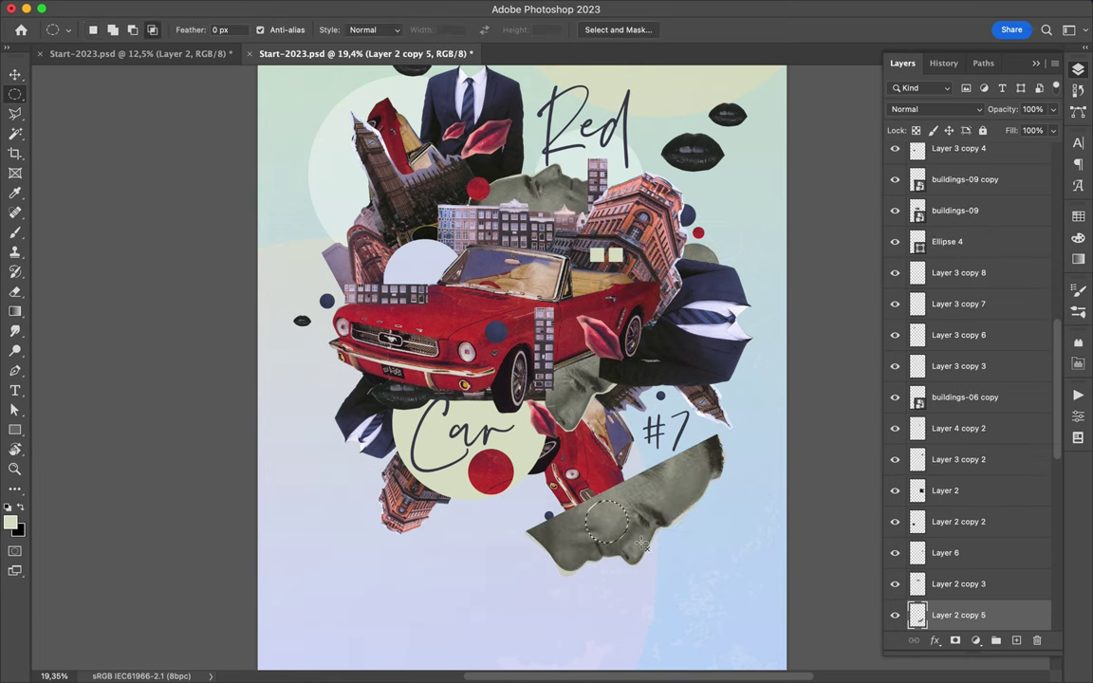
{"action": "key", "text": "v"}
{"action": "key", "text": "ctrl+shift+i"}
{"action": "key", "text": "Delete"}
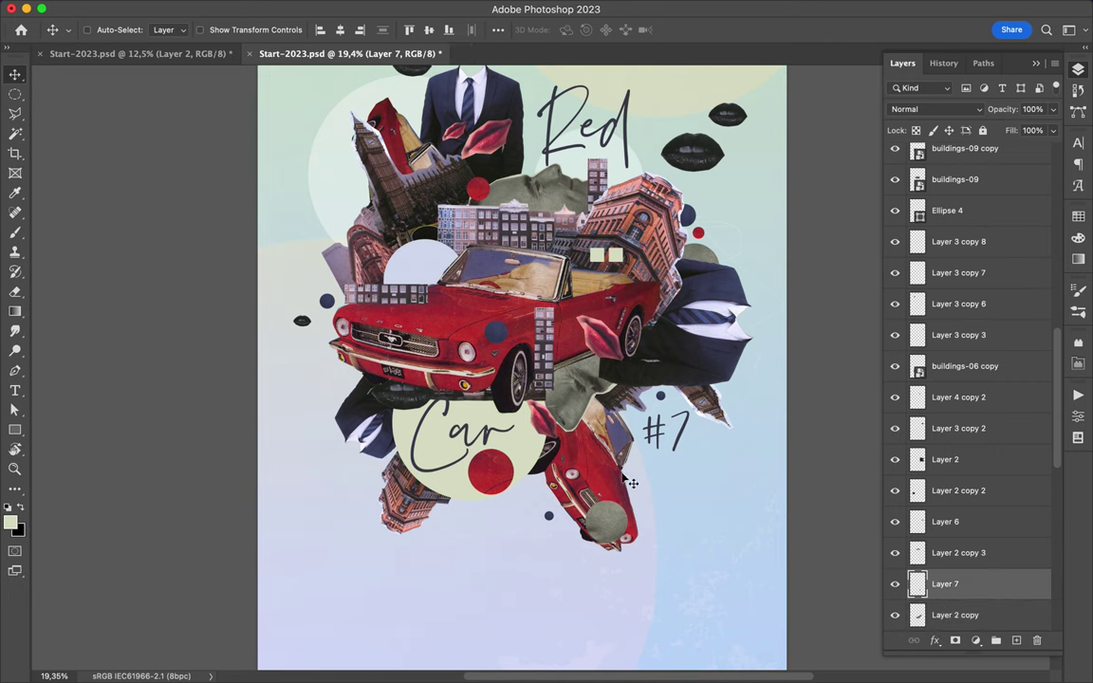
{"action": "left_click_drag", "start_coordinate": [945, 583], "coordinate": [945, 255]}
{"action": "mouse_move", "coordinate": [464, 314]}
{"action": "left_mouse_down"}
{"action": "mouse_move", "coordinate": [517, 140]}
{"action": "mouse_move", "coordinate": [479, 143]}
{"action": "mouse_move", "coordinate": [482, 128]}
{"action": "left_mouse_up"}
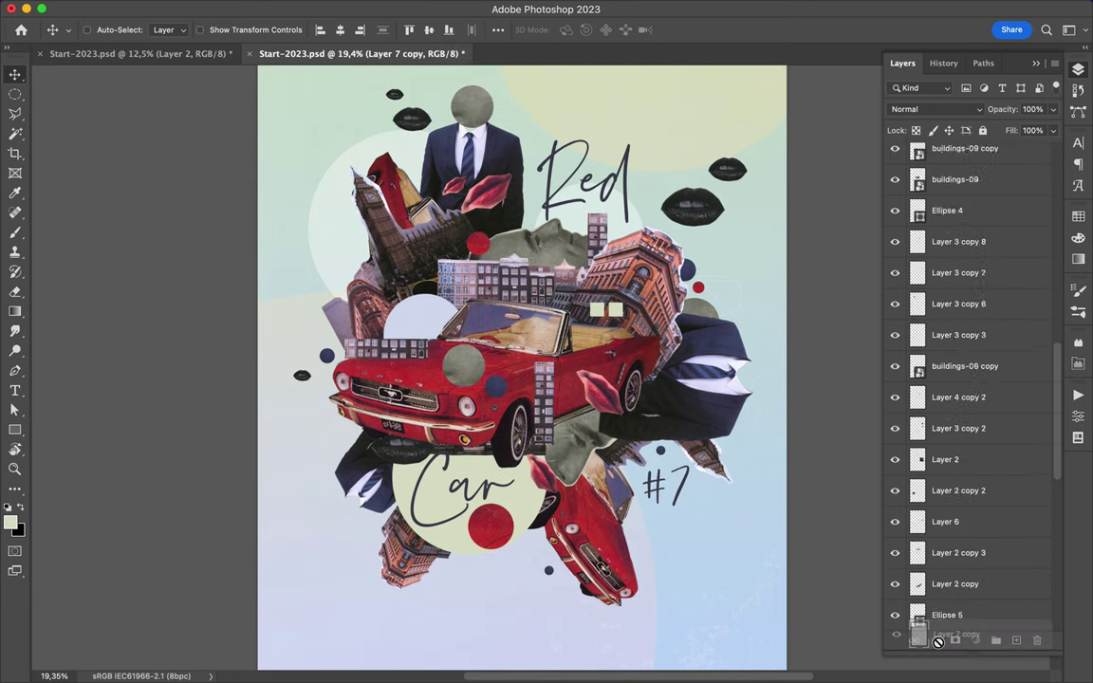
Reorder the grey circle copies in the Layers panel
{"action": "left_click_drag", "start_coordinate": [955, 553], "coordinate": [955, 580]}
{"action": "scroll", "coordinate": [513, 173], "scroll_direction": "up", "scroll_amount": 3}
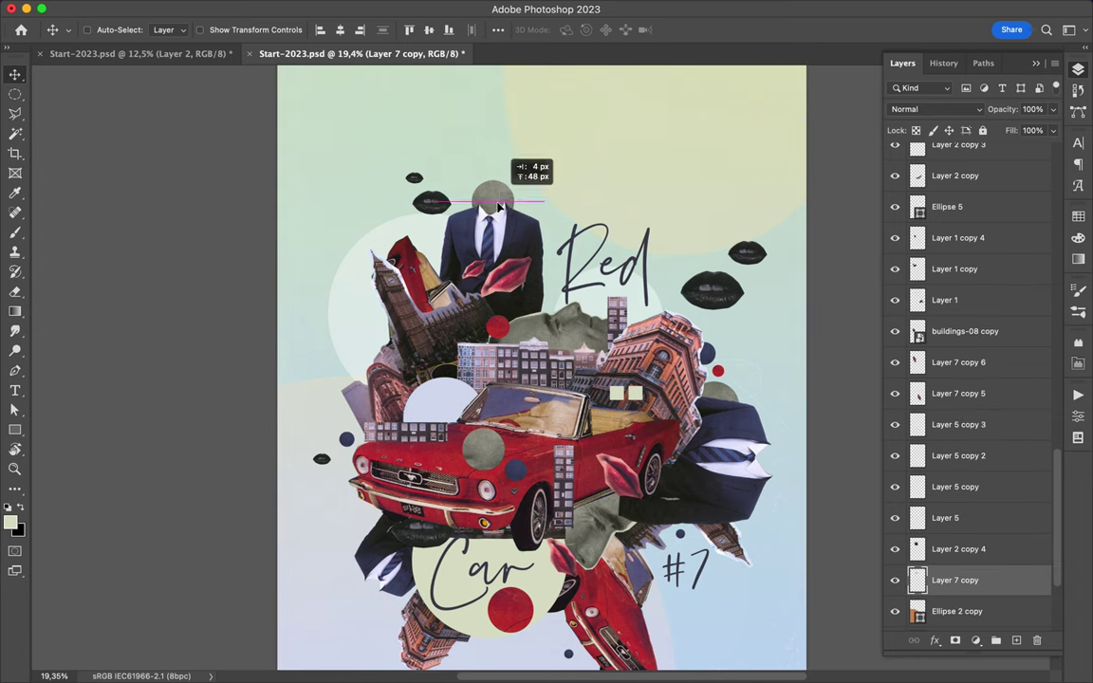
{"action": "left_click_drag", "start_coordinate": [492, 189], "coordinate": [476, 627]}
{"action": "scroll", "coordinate": [537, 529], "scroll_direction": "down", "scroll_amount": 3}
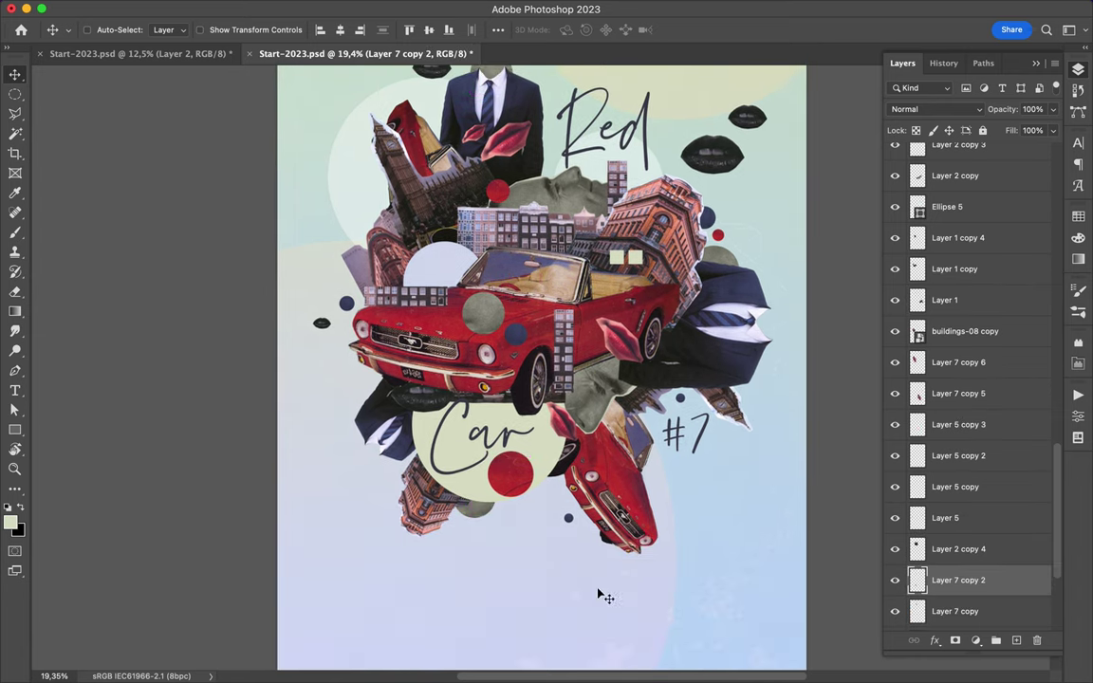
Move the buildings-06 copy up beside the Car title
{"action": "left_click", "coordinate": [446, 432], "text": "ctrl"}
{"action": "key", "text": "ctrl+t"}
{"action": "key", "text": "Return"}
{"action": "left_click_drag", "start_coordinate": [436, 493], "coordinate": [432, 451]}
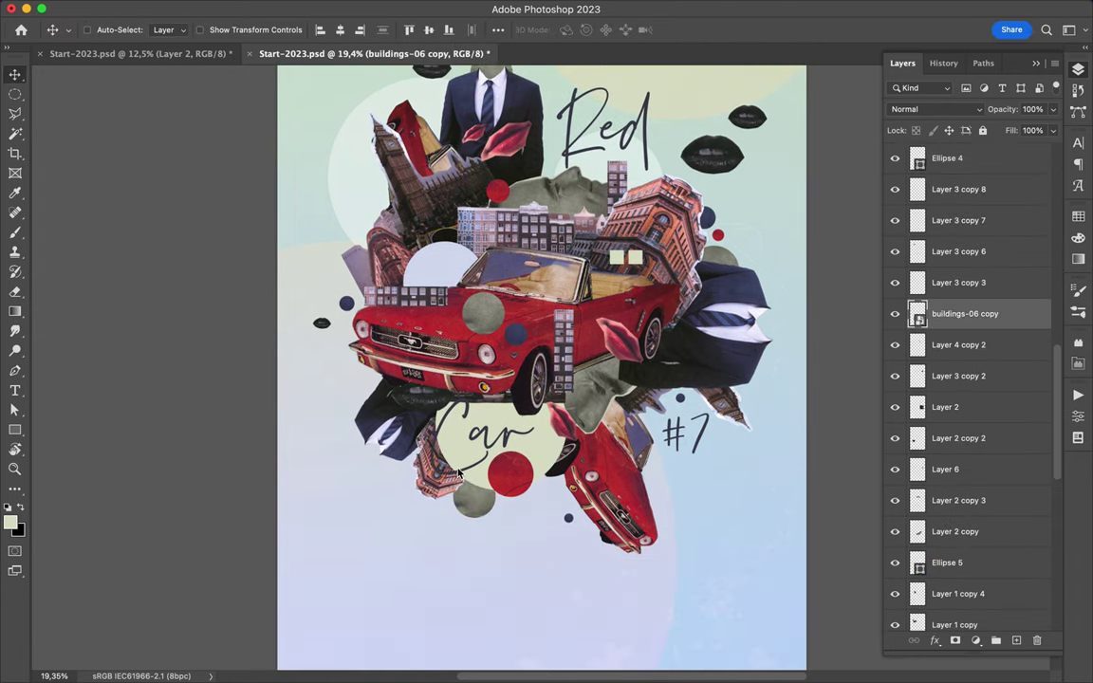
Copy a red patch into a new layer and place red bars beside the suit and the car's headlight
{"action": "key", "text": "m"}
{"action": "key", "text": "ctrl+j"}
{"action": "key", "text": "v"}
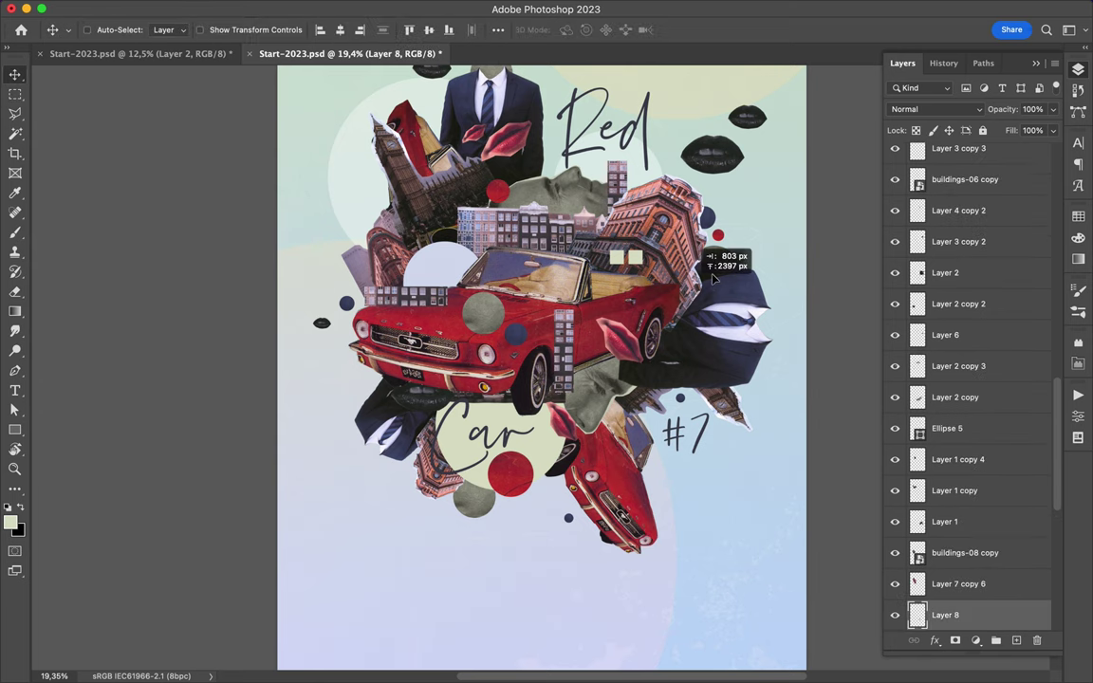
{"action": "left_click_drag", "start_coordinate": [694, 257], "coordinate": [729, 300]}
{"action": "left_click_drag", "start_coordinate": [944, 615], "coordinate": [940, 228]}
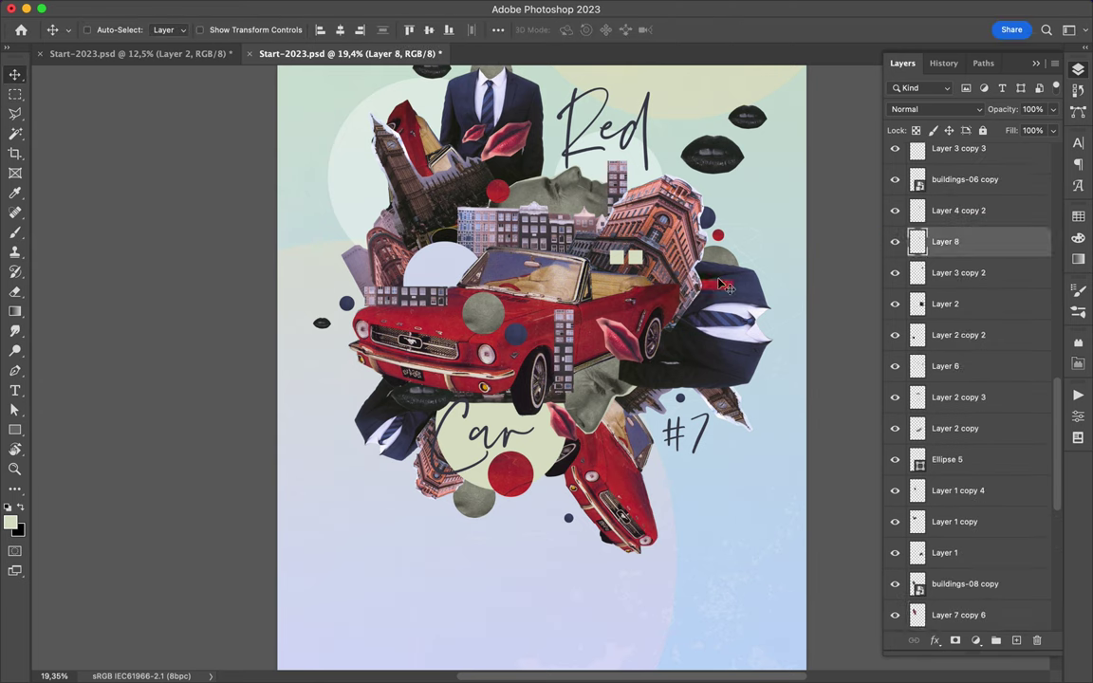
{"action": "mouse_move", "coordinate": [646, 250]}
{"action": "left_mouse_down"}
{"action": "mouse_move", "coordinate": [533, 171]}
{"action": "mouse_move", "coordinate": [400, 486]}
{"action": "left_mouse_up"}
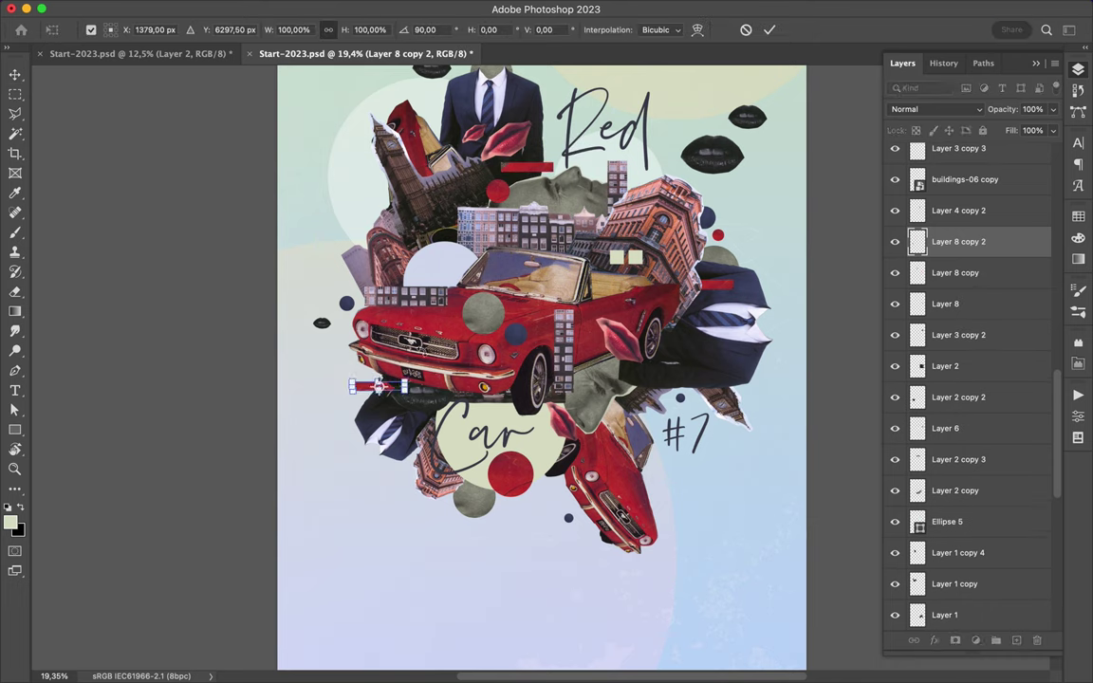
{"action": "left_click_drag", "start_coordinate": [380, 397], "coordinate": [353, 350]}
Duplicate the buildings-09 strip lower on the poster and move it down the layer stack
{"action": "scroll", "coordinate": [615, 474], "scroll_direction": "down", "scroll_amount": 2}
{"action": "left_click", "coordinate": [553, 428], "text": "ctrl"}
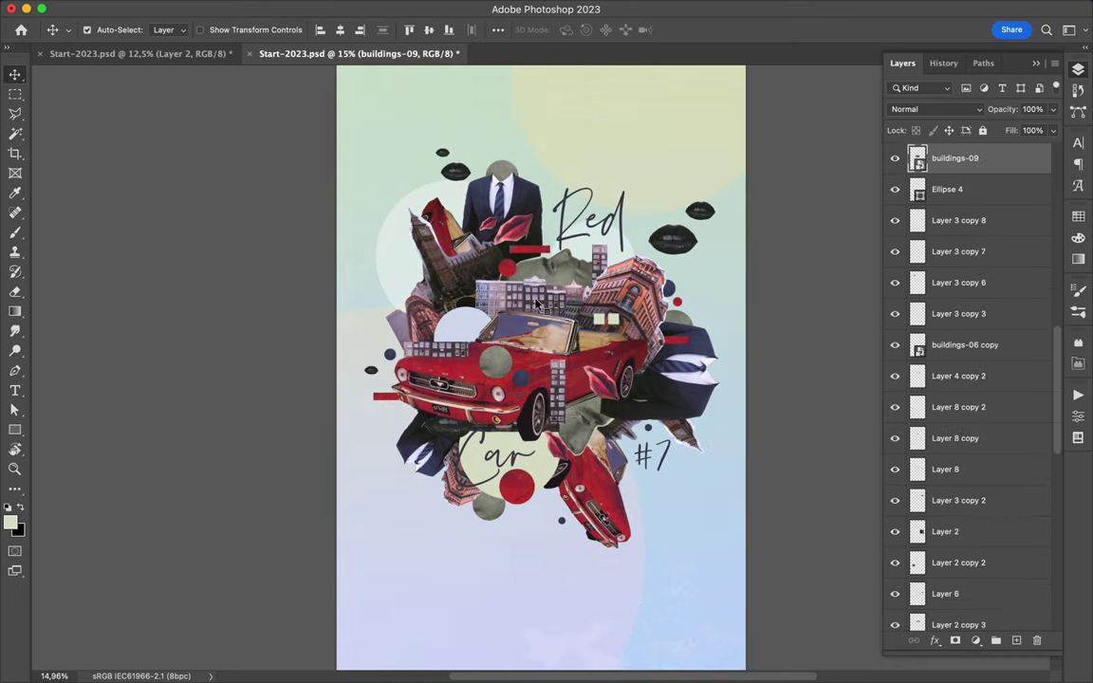
{"action": "left_click_drag", "start_coordinate": [553, 417], "coordinate": [557, 512]}
{"action": "left_click_drag", "start_coordinate": [958, 152], "coordinate": [963, 522]}
{"action": "scroll", "coordinate": [593, 271], "scroll_direction": "up", "scroll_amount": 1}
{"action": "left_click", "coordinate": [593, 270], "text": "ctrl"}
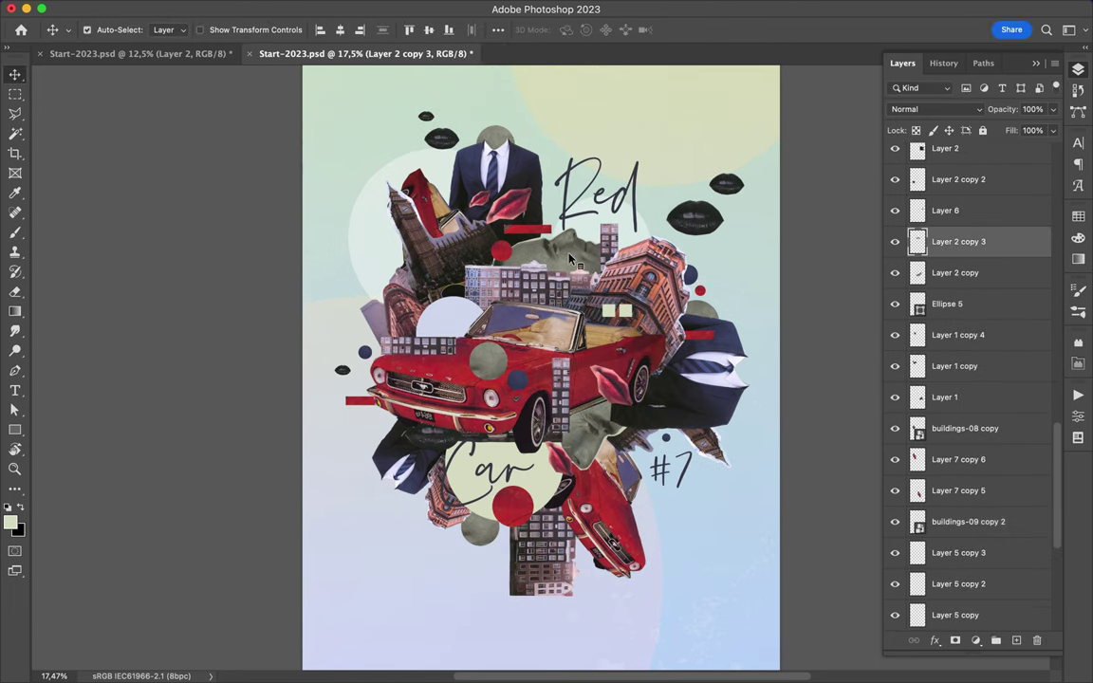
Draw a small pale rectangle mid-collage and shift the Car lettering left
{"action": "scroll", "coordinate": [626, 335], "scroll_direction": "down", "scroll_amount": 2}
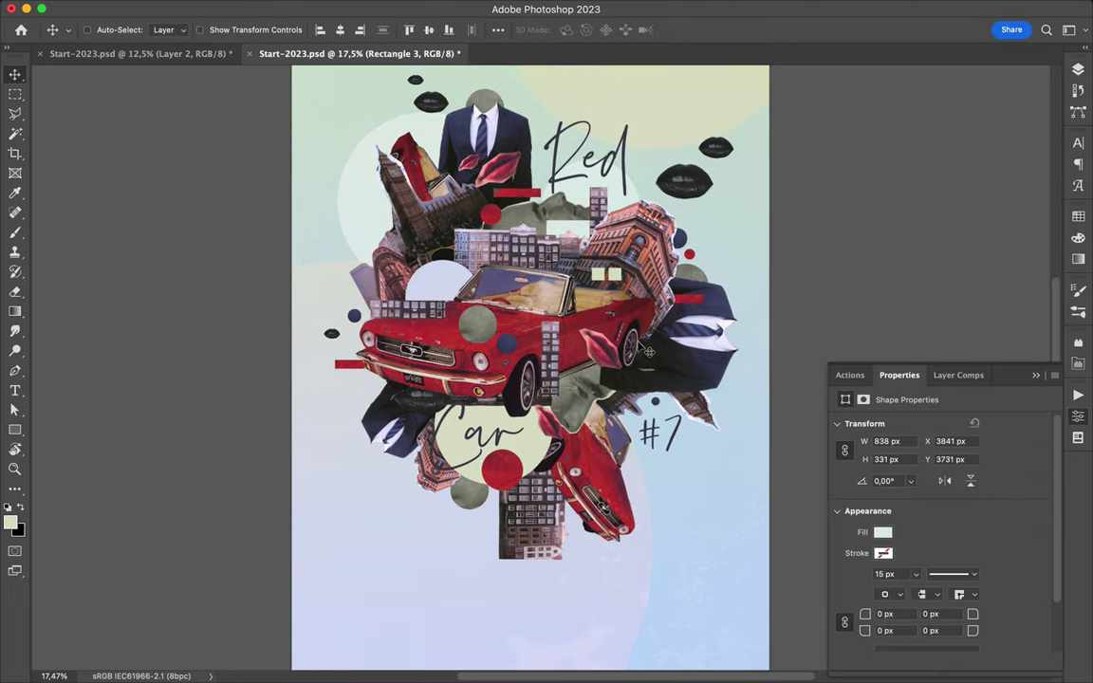
{"action": "key", "text": "u"}
{"action": "left_click_drag", "start_coordinate": [588, 357], "coordinate": [618, 414]}
{"action": "key", "text": "v"}
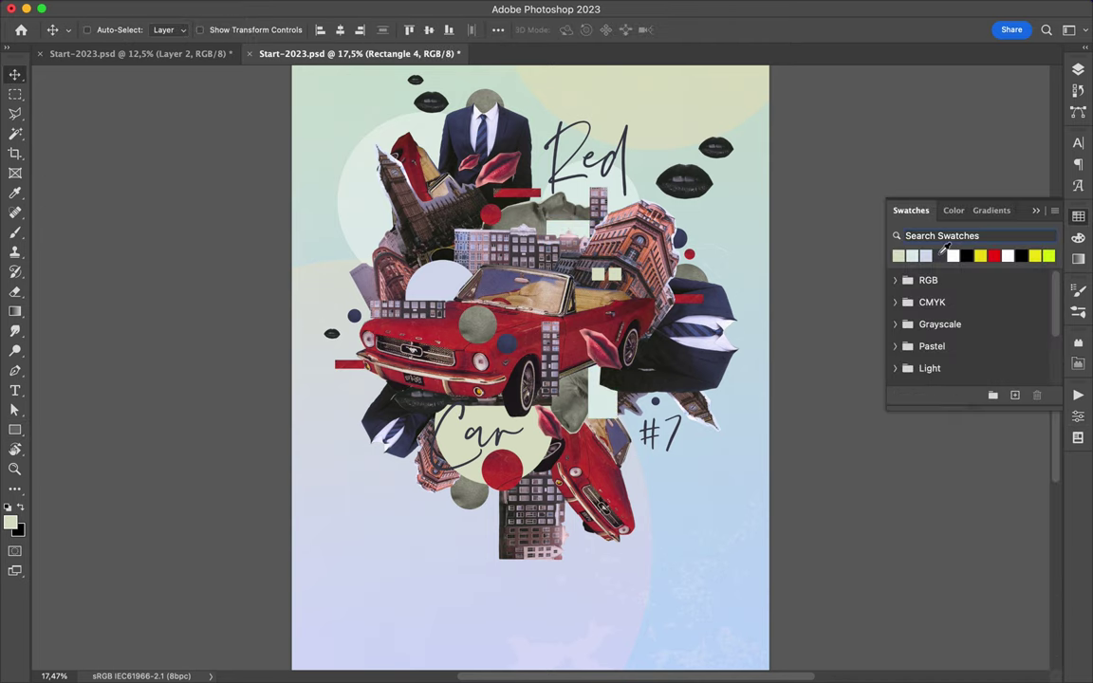
{"action": "left_click_drag", "start_coordinate": [553, 438], "coordinate": [514, 439]}
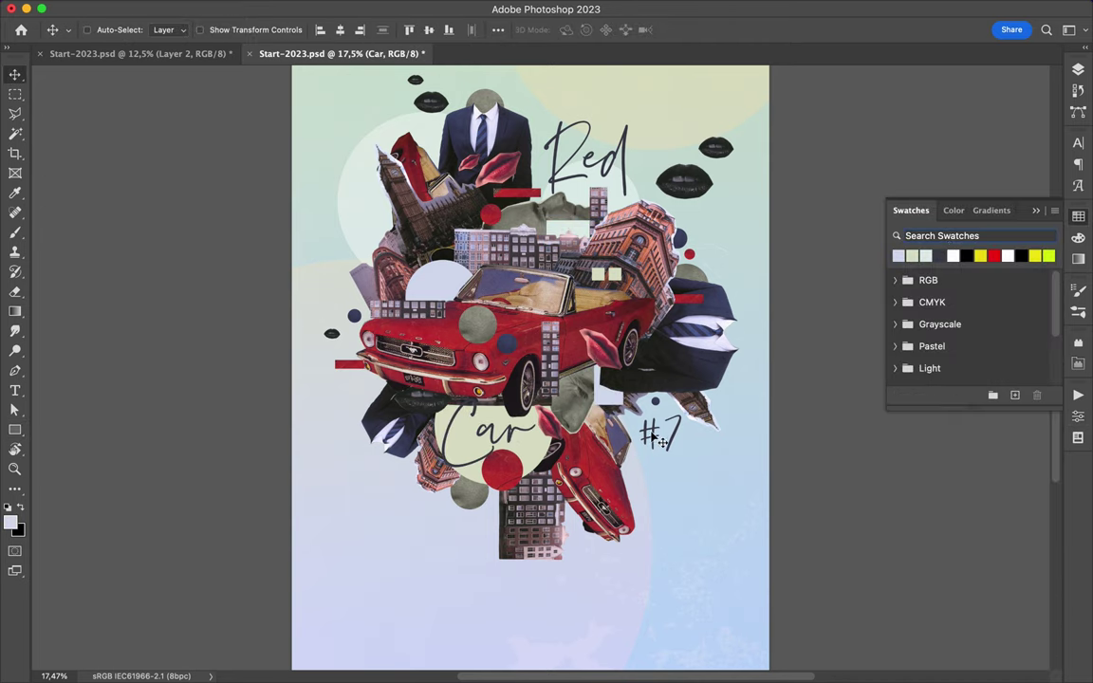
{"action": "scroll", "coordinate": [506, 198], "scroll_direction": "down", "scroll_amount": 2}
{"action": "left_click", "coordinate": [506, 197], "text": "super"}
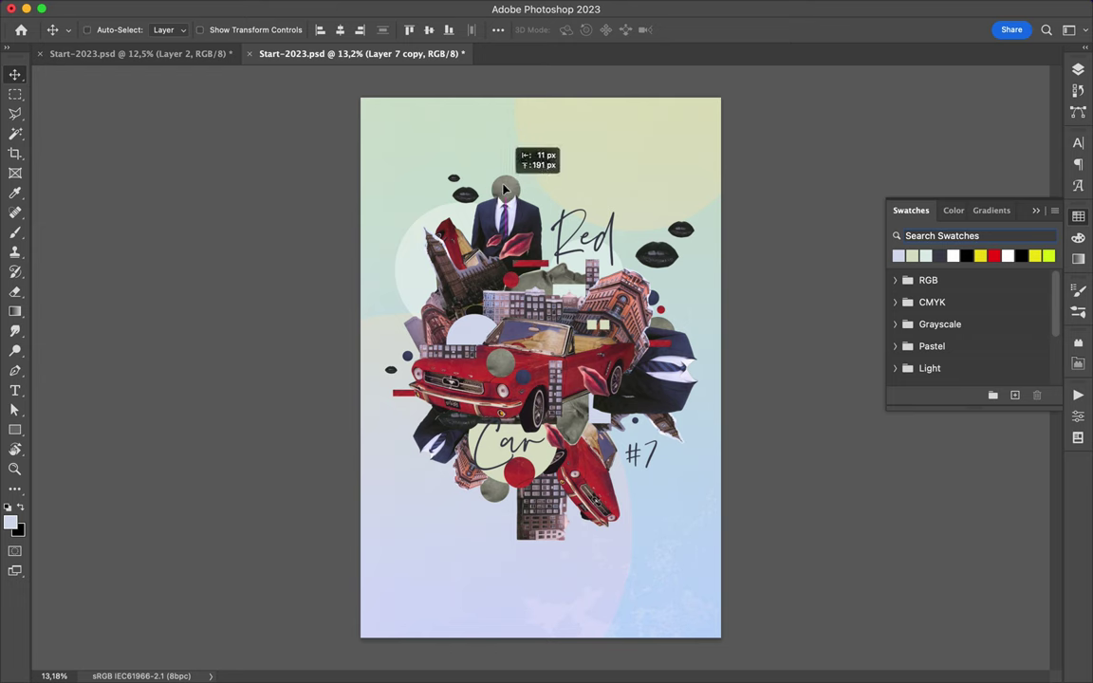
Set the Layout Social Media overlay group's blend mode to Divide
{"action": "left_click", "coordinate": [1078, 69]}
{"action": "left_click", "coordinate": [935, 109]}
{"action": "left_click", "coordinate": [997, 152]}
{"action": "left_click", "coordinate": [934, 110]}
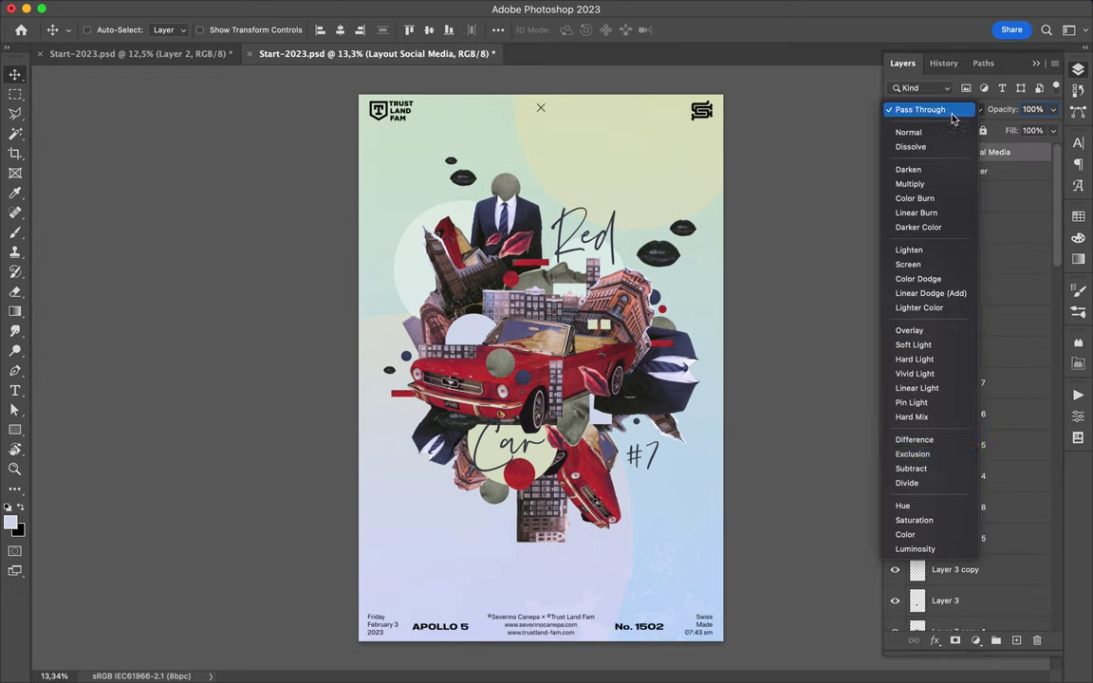
{"action": "left_click", "coordinate": [916, 482]}
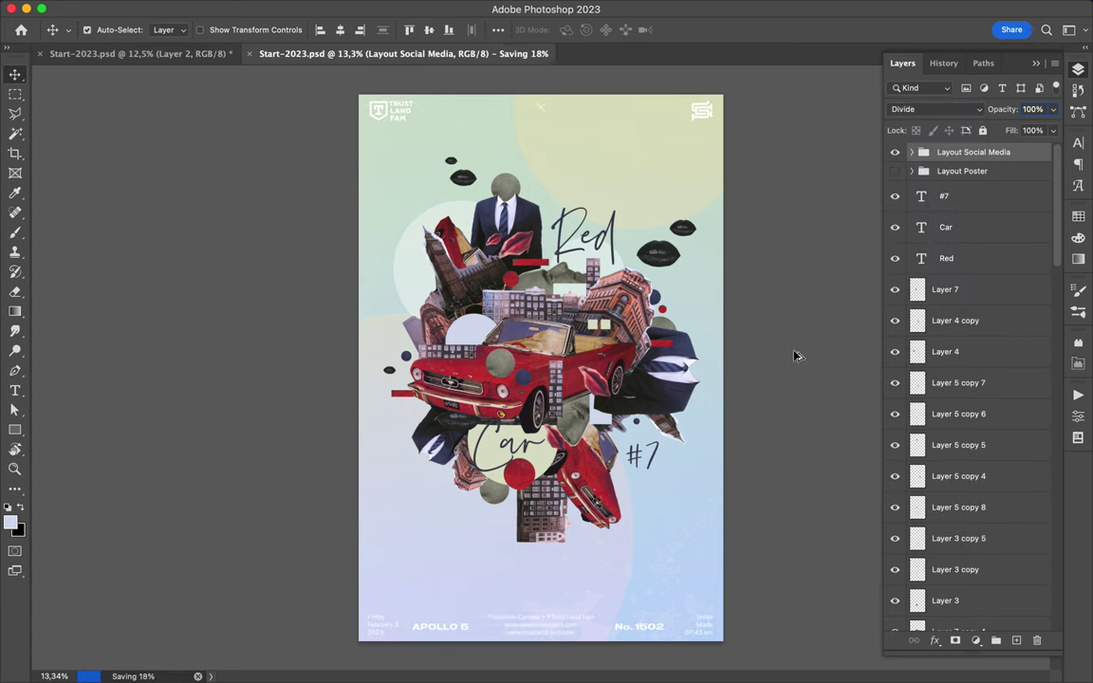